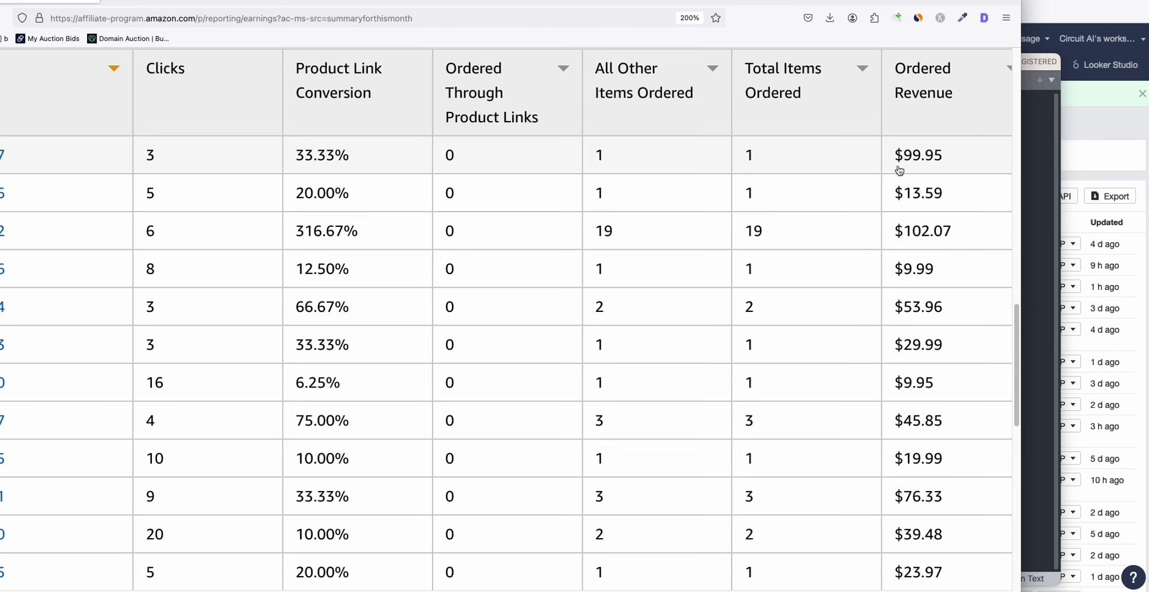
Review this month's per-item clicks and revenue in Amazon Associates, then switch to the Medium account's Ahrefs overview.
{"action": "scroll", "coordinate": [899, 170], "scroll_direction": "down", "scroll_amount": 3}
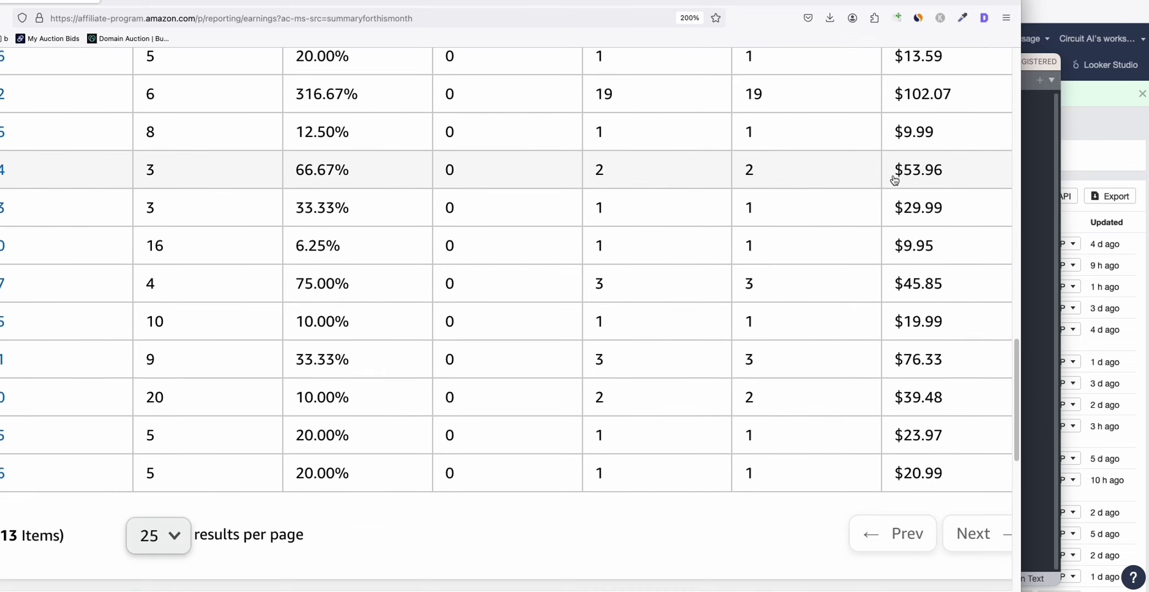
{"action": "scroll", "coordinate": [897, 186], "scroll_direction": "up", "scroll_amount": 2}
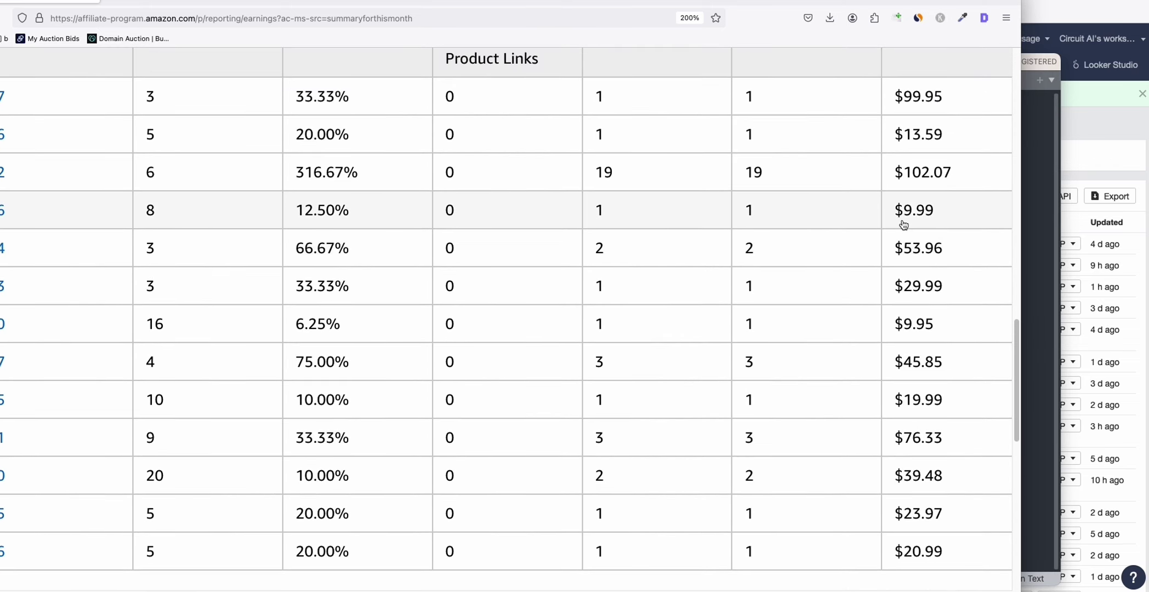
{"action": "scroll", "coordinate": [903, 225], "scroll_direction": "up", "scroll_amount": 1}
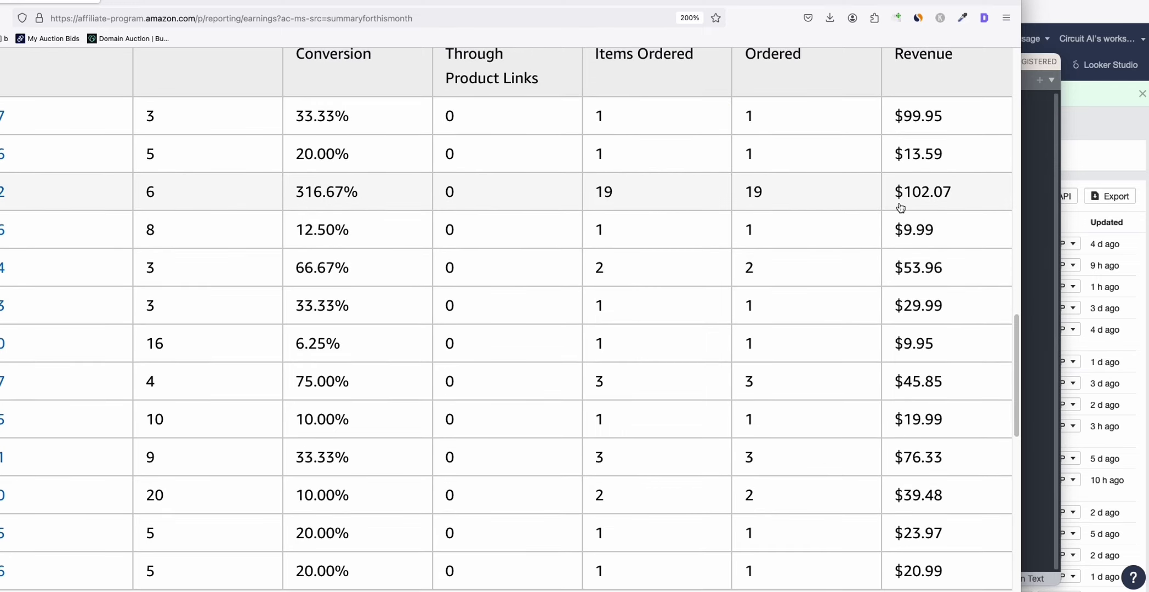
{"action": "scroll", "coordinate": [900, 207], "scroll_direction": "down", "scroll_amount": 1}
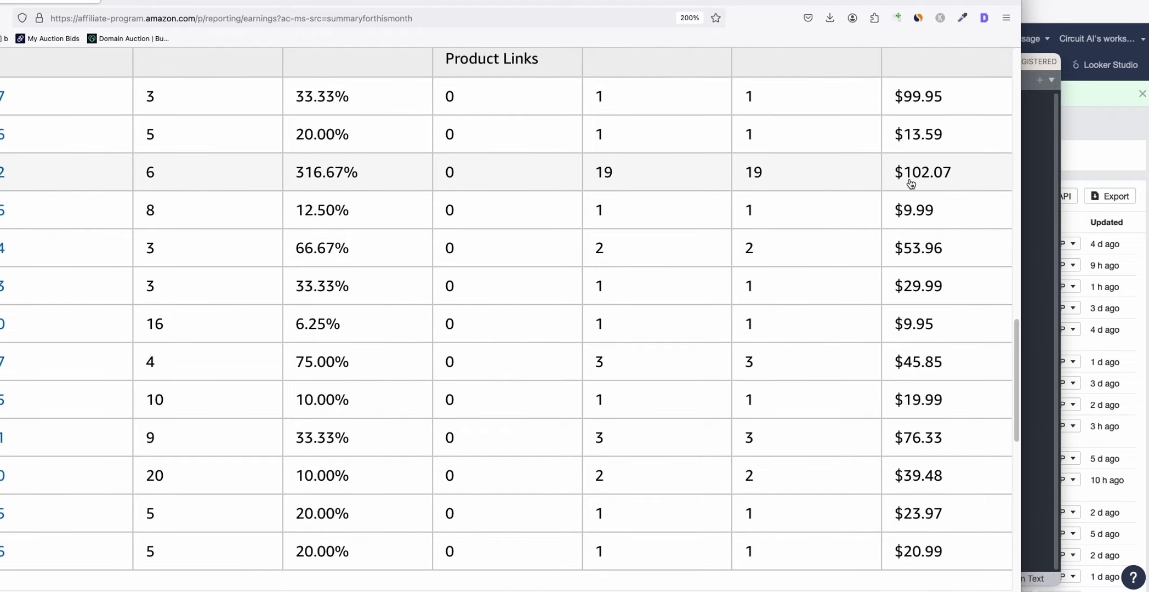
{"action": "scroll", "coordinate": [911, 183], "scroll_direction": "down", "scroll_amount": 1}
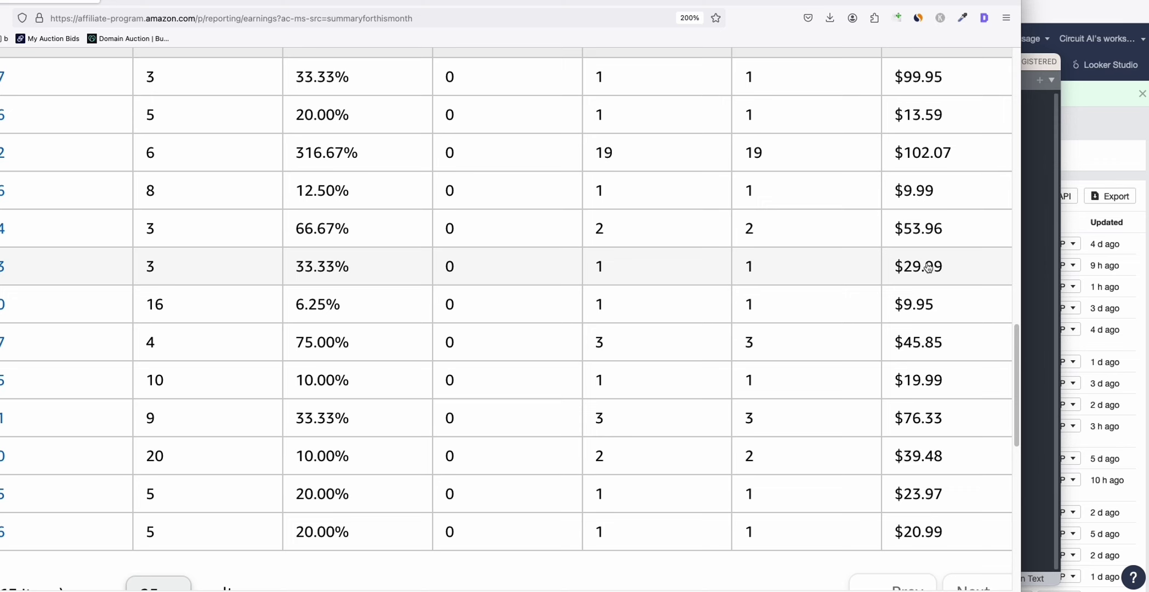
{"action": "scroll", "coordinate": [903, 285], "scroll_direction": "up", "scroll_amount": 1}
{"action": "scroll", "coordinate": [904, 285], "scroll_direction": "up", "scroll_amount": 1}
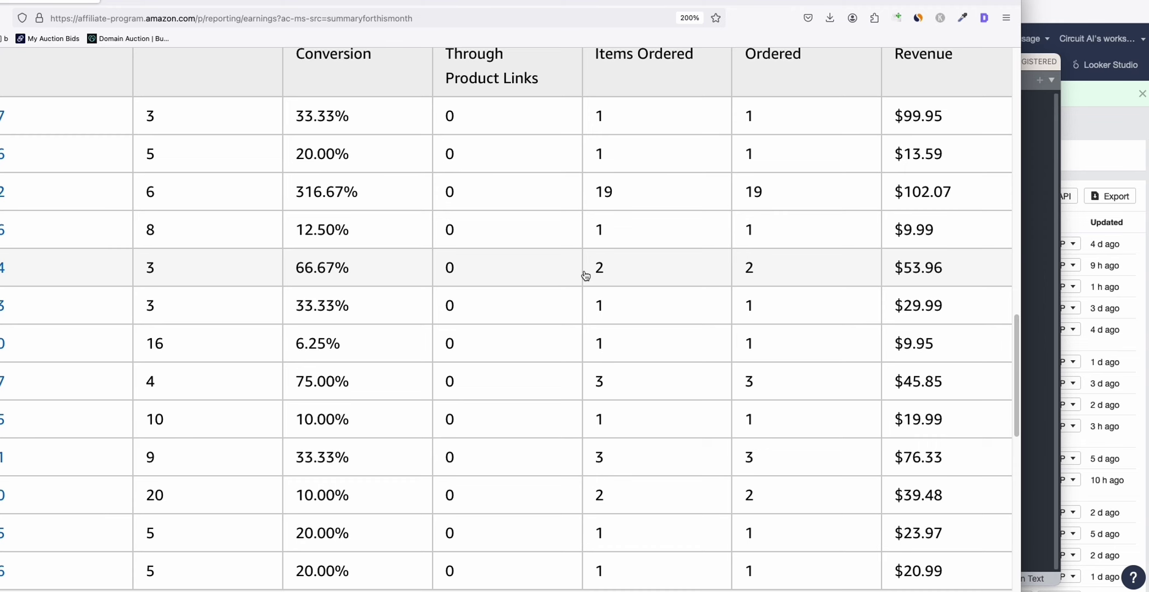
{"action": "key", "text": "super+Tab"}
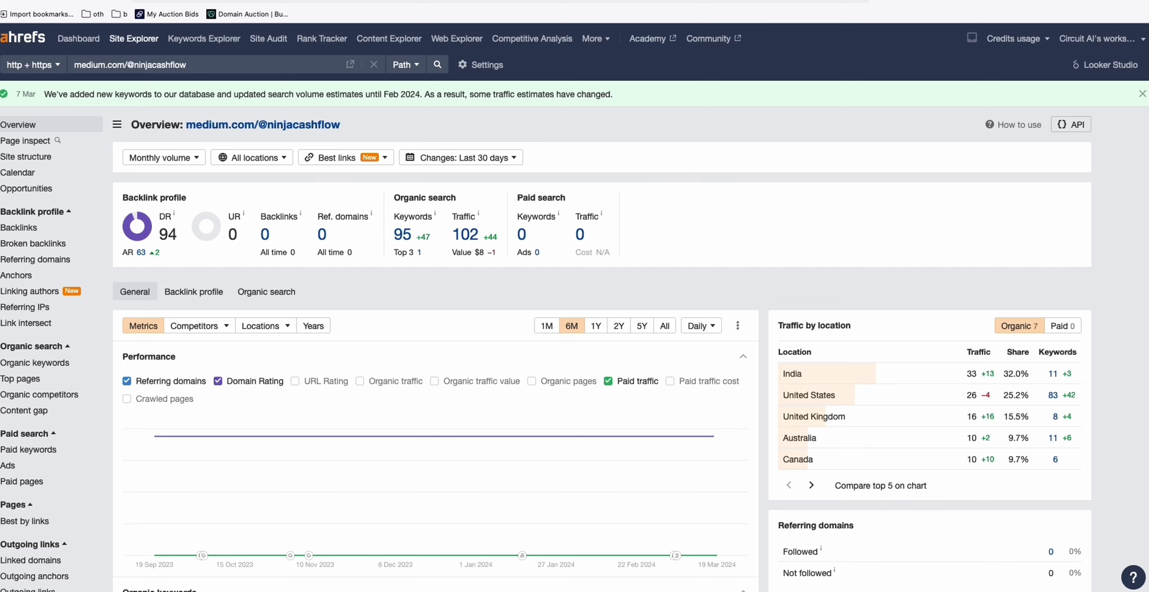
Return to the 83 US organic keywords and bring up actions for 'freshbooks transaction fees'.
{"action": "key", "text": "alt+Left"}
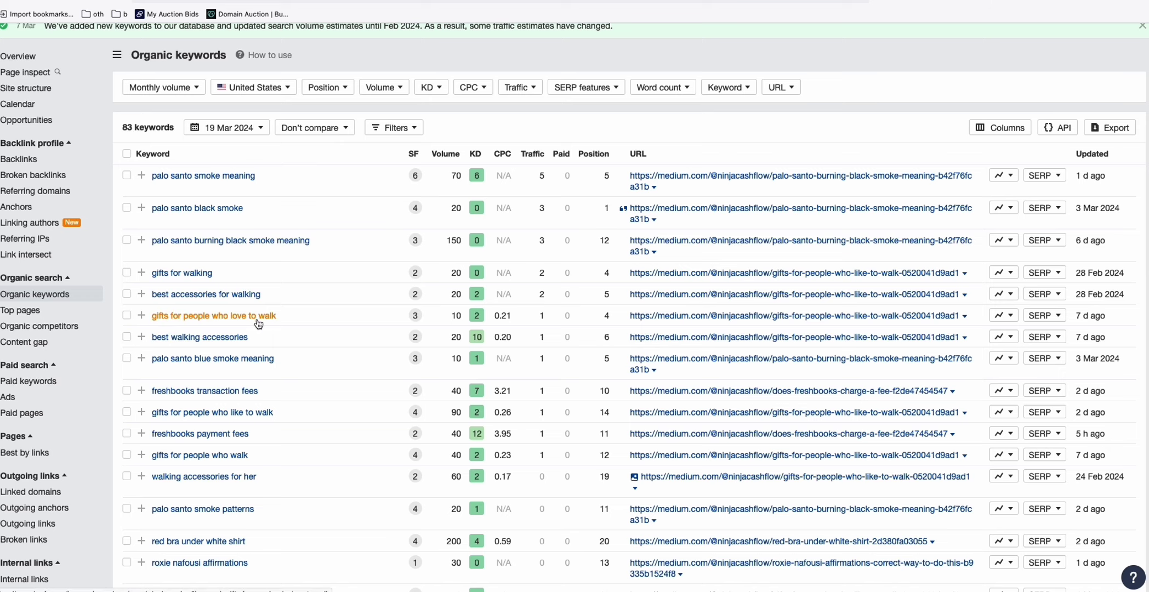
{"action": "left_click_drag", "start_coordinate": [257, 391], "coordinate": [151, 391]}
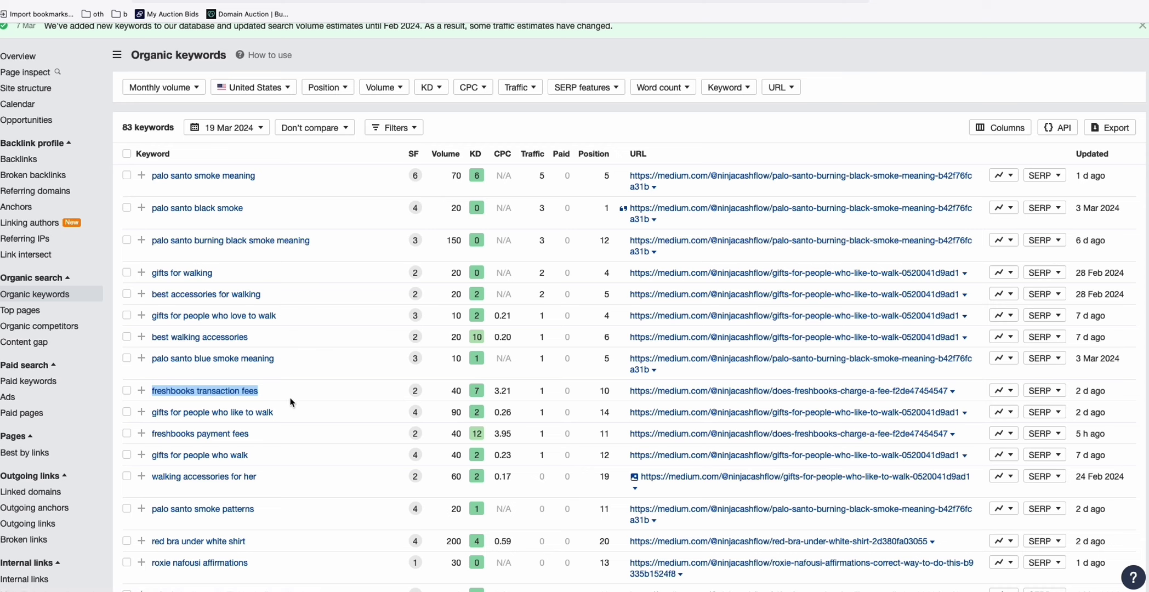
{"action": "right_click", "coordinate": [216, 396]}
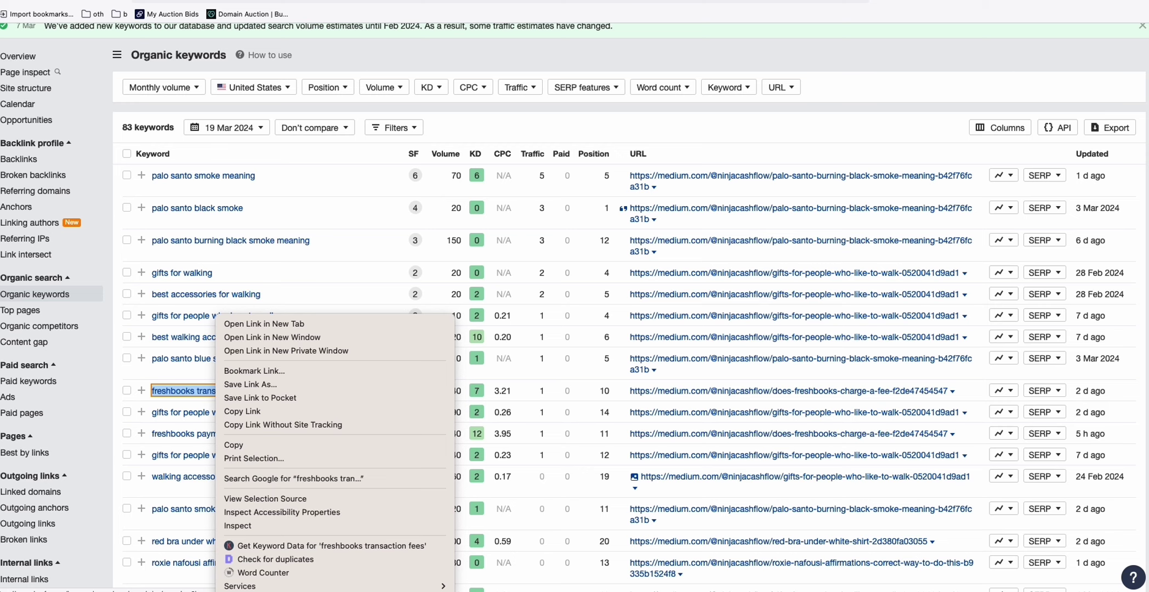
Google 'freshbooks transaction fees' and find the Medium article 'Does FreshBooks Charge A Fee?' in the results.
{"action": "left_click", "coordinate": [336, 478]}
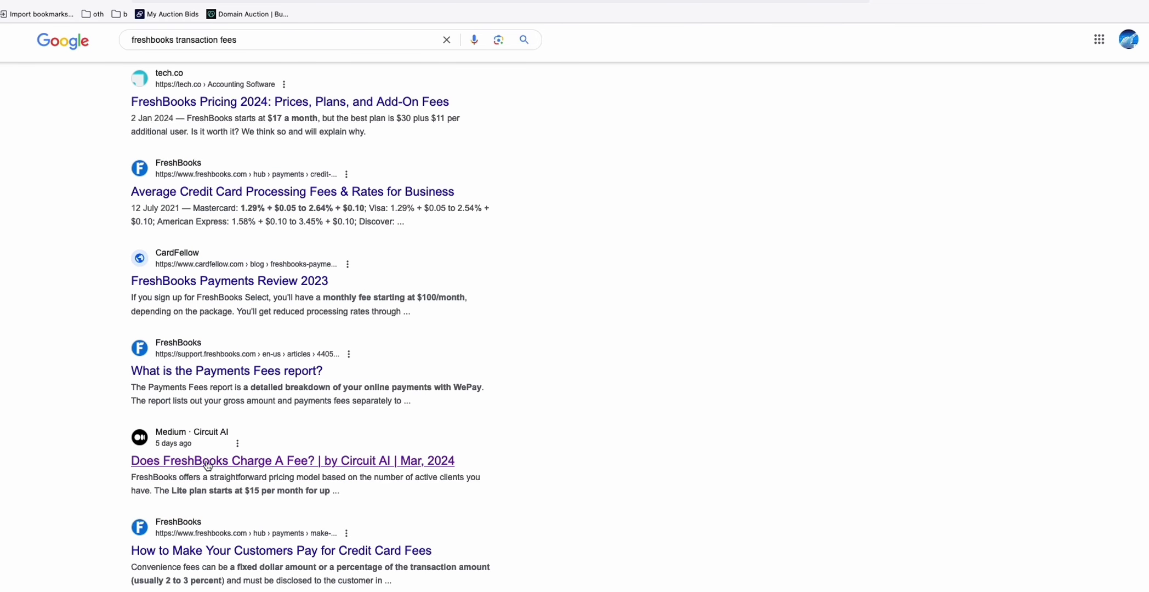
{"action": "scroll", "coordinate": [220, 455], "scroll_direction": "down", "scroll_amount": 1}
{"action": "scroll", "coordinate": [231, 446], "scroll_direction": "up", "scroll_amount": 9}
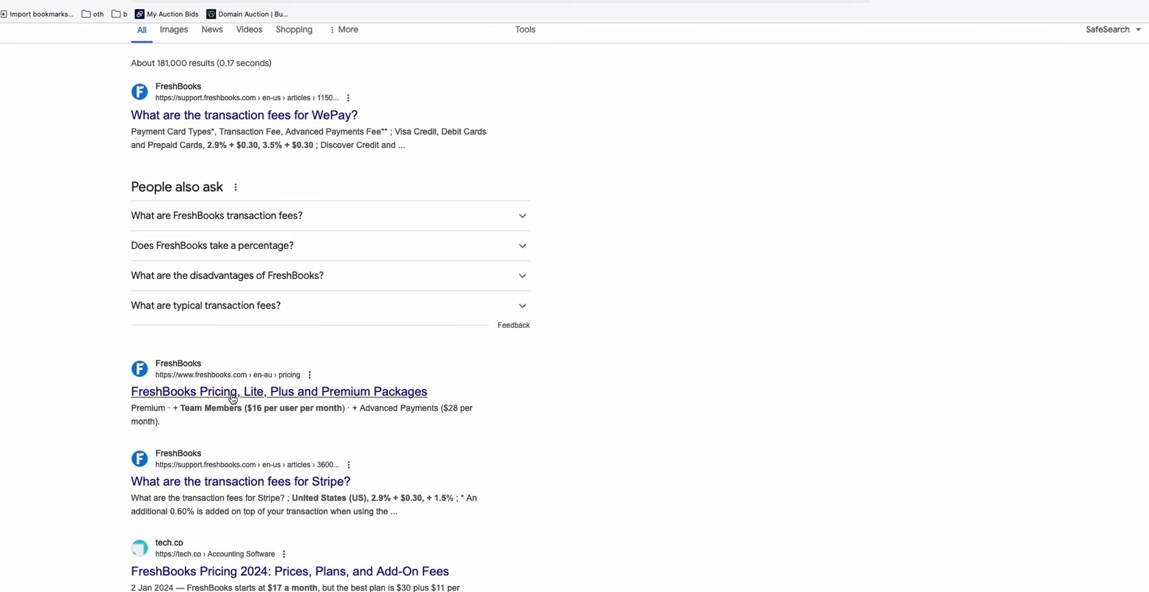
{"action": "scroll", "coordinate": [233, 399], "scroll_direction": "down", "scroll_amount": 8}
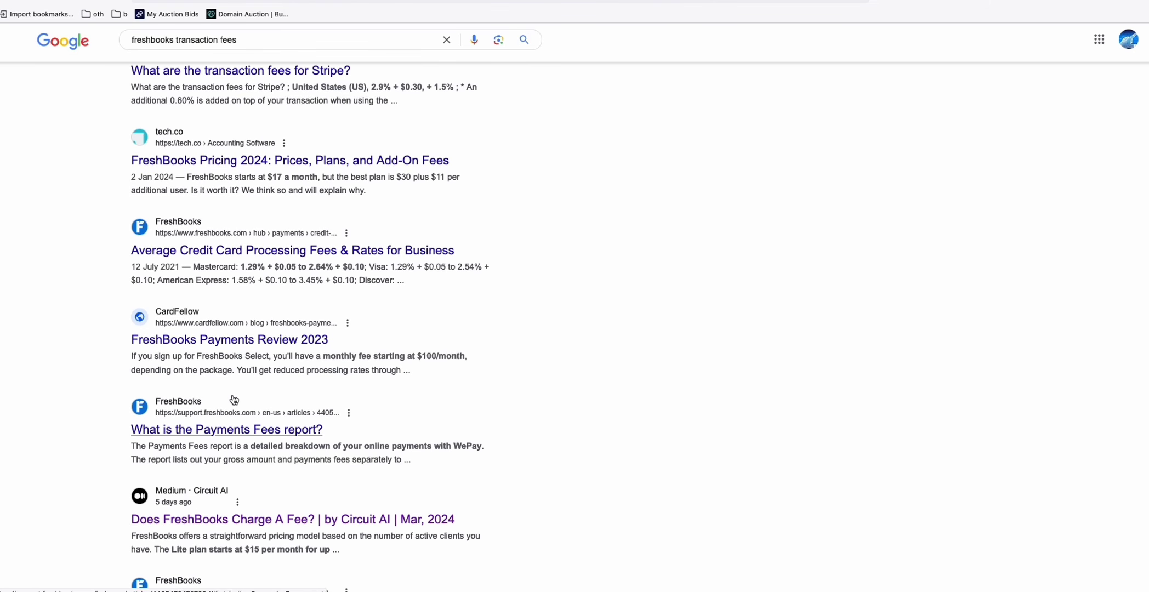
{"action": "scroll", "coordinate": [231, 513], "scroll_direction": "down", "scroll_amount": 1}
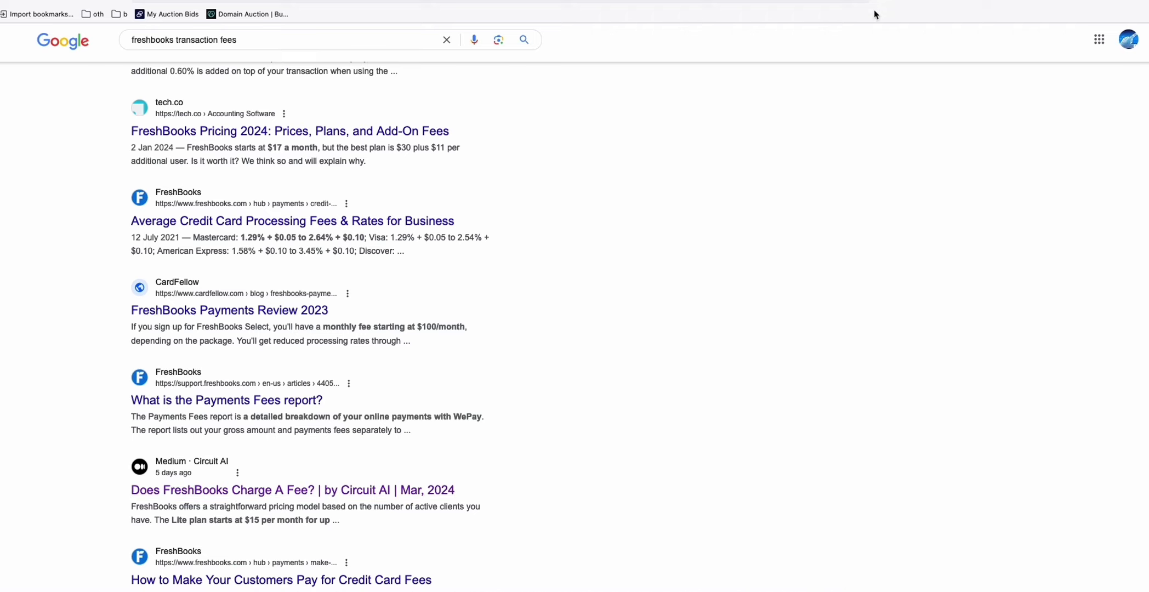
{"action": "key", "text": "ctrl+Tab"}
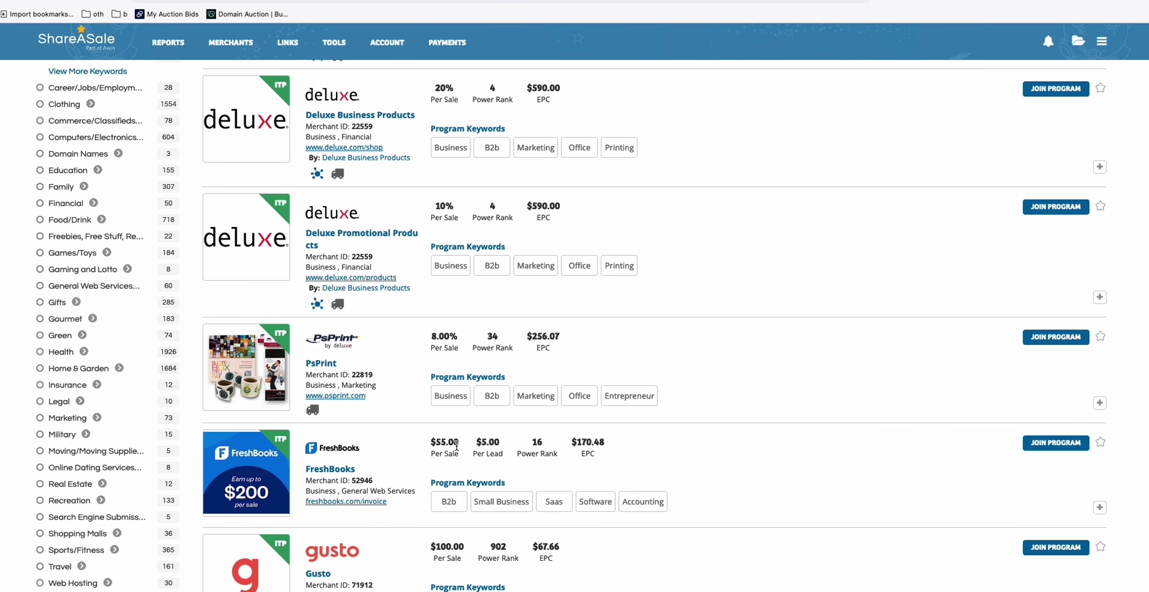
Open ShareASale's FreshBooks merchant details and highlight its $55.00 Per Sale commission.
{"action": "left_click", "coordinate": [351, 449]}
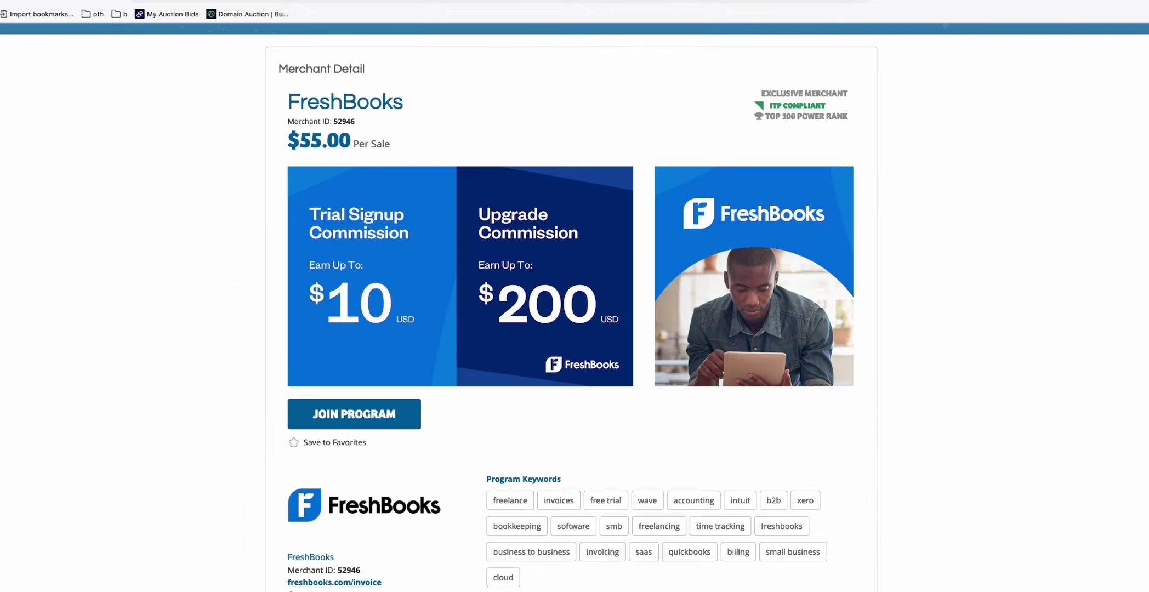
{"action": "triple_click", "coordinate": [295, 141]}
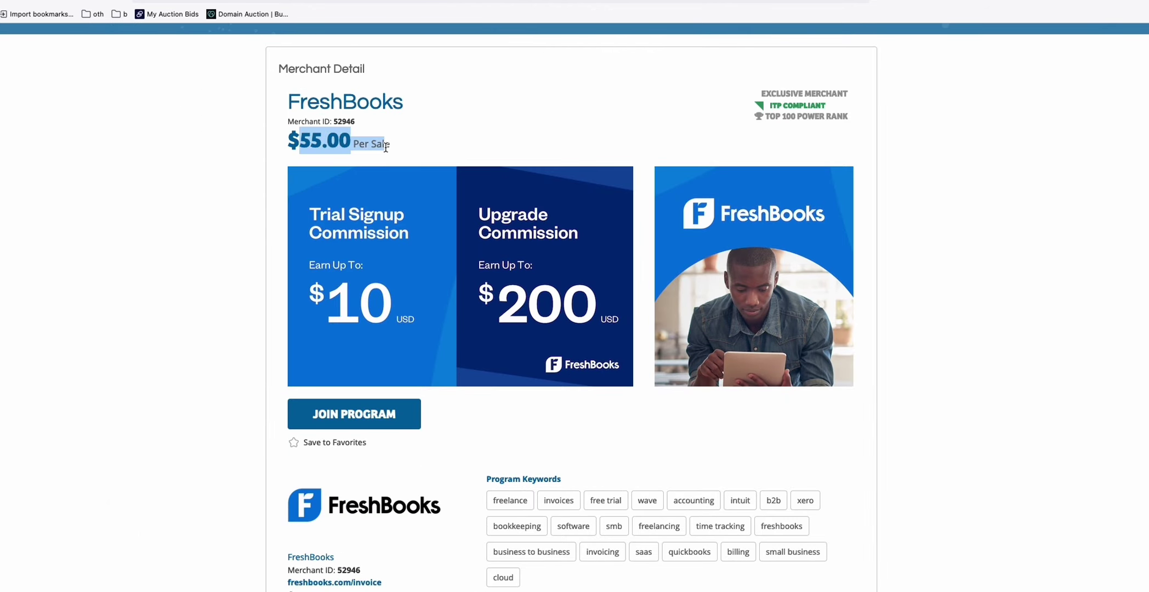
{"action": "scroll", "coordinate": [546, 377], "scroll_direction": "down", "scroll_amount": 5}
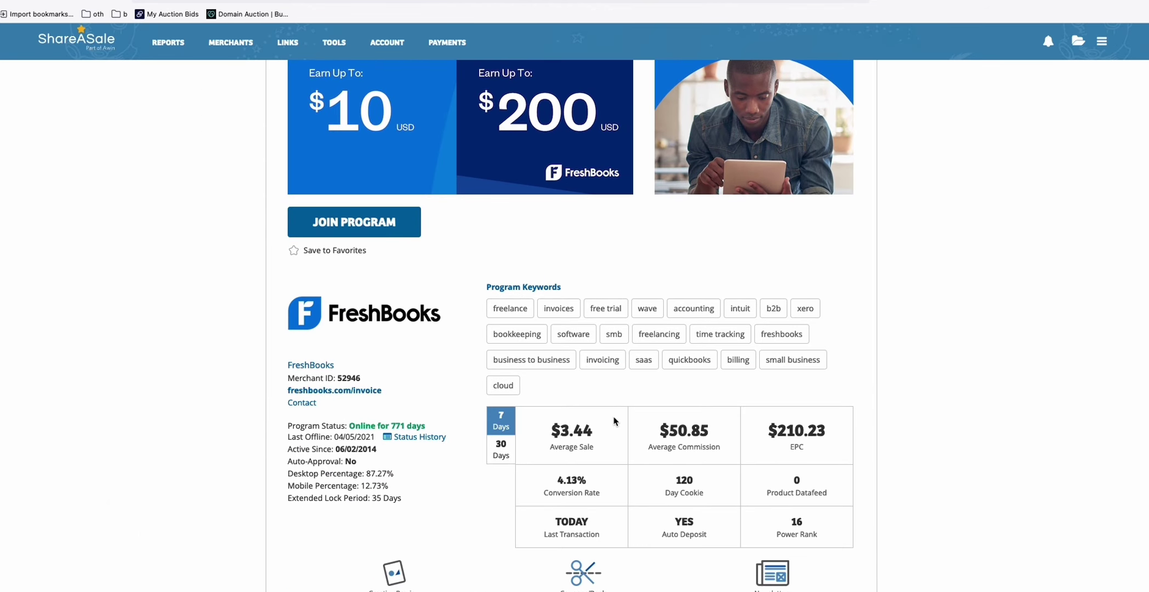
{"action": "scroll", "coordinate": [613, 419], "scroll_direction": "up", "scroll_amount": 2}
{"action": "scroll", "coordinate": [614, 420], "scroll_direction": "up", "scroll_amount": 2}
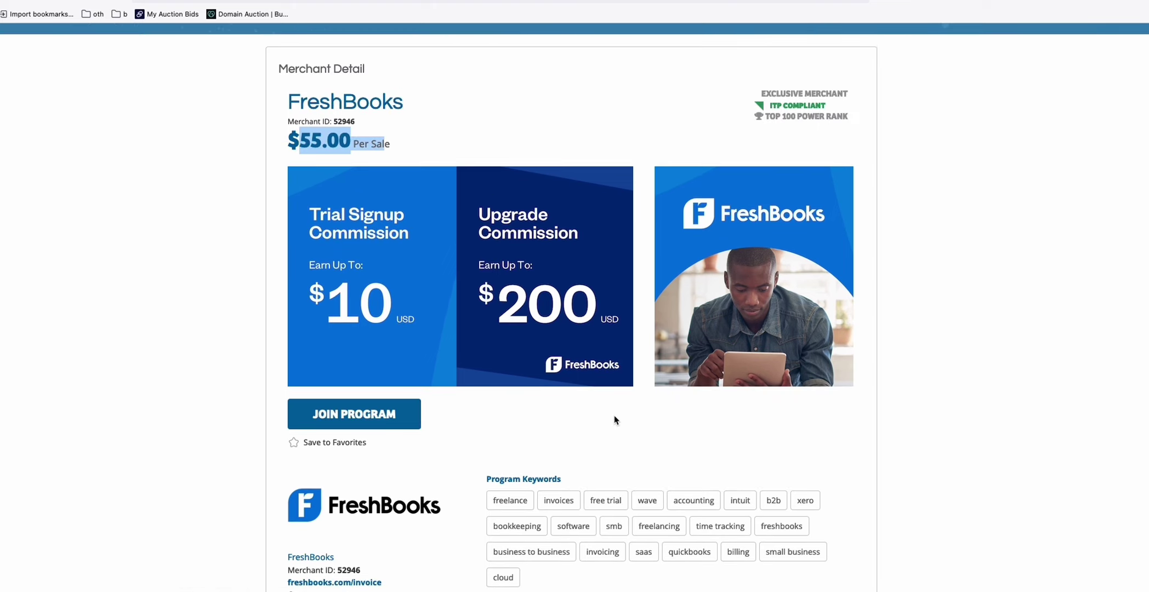
{"action": "left_click", "coordinate": [430, 144]}
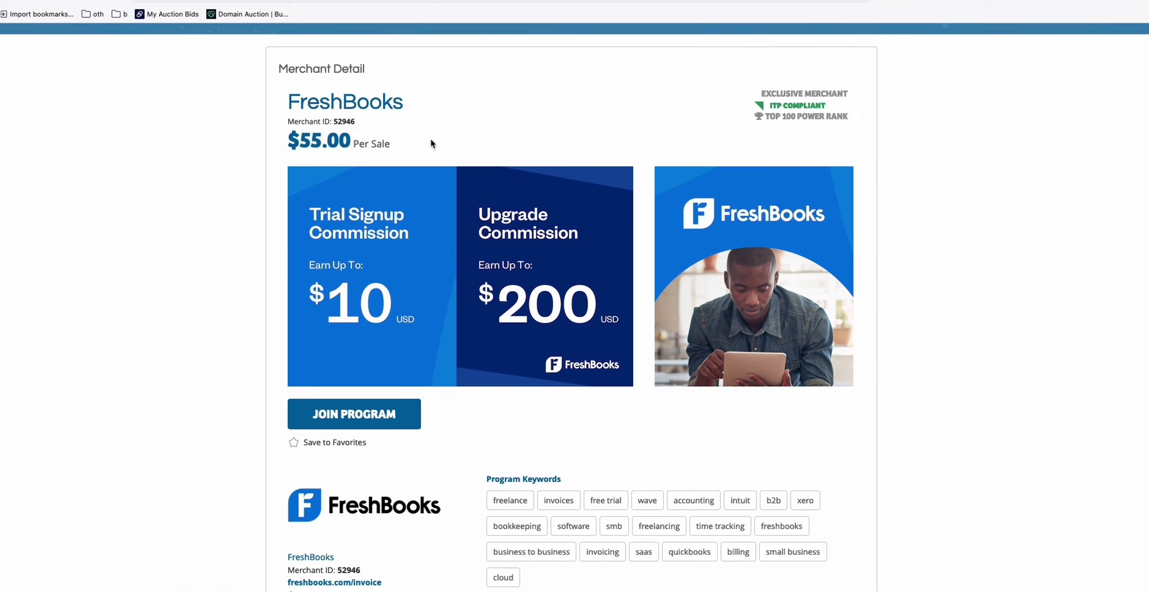
Go back to the Medium FreshBooks fees article, read down it, then bring up the affiliate disclosure text.
{"action": "left_click", "coordinate": [509, 1]}
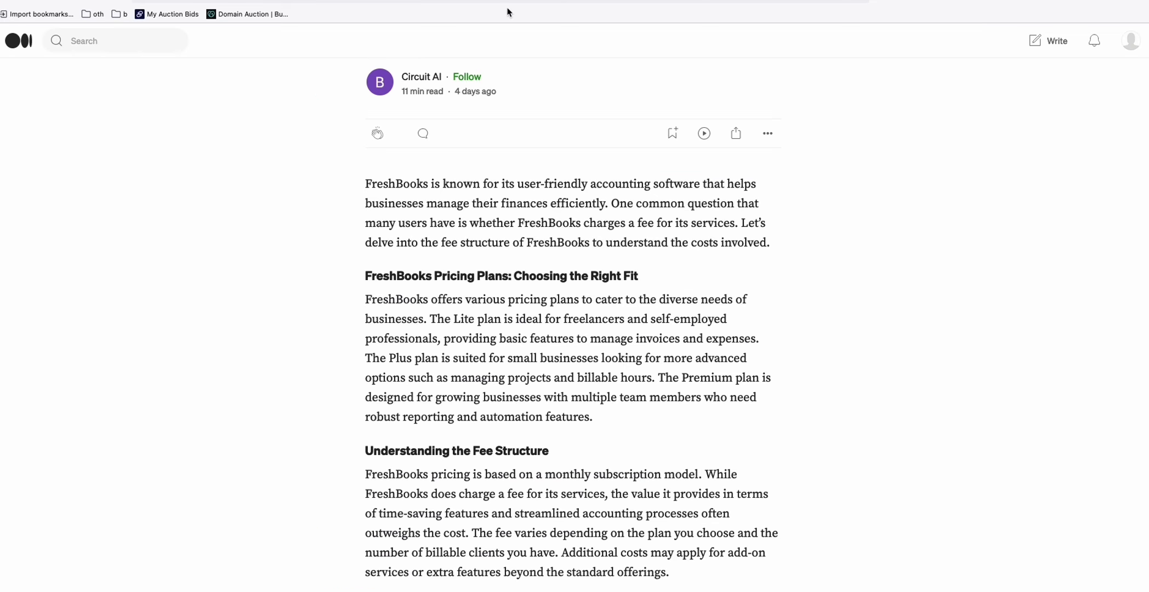
{"action": "scroll", "coordinate": [599, 343], "scroll_direction": "down", "scroll_amount": 1}
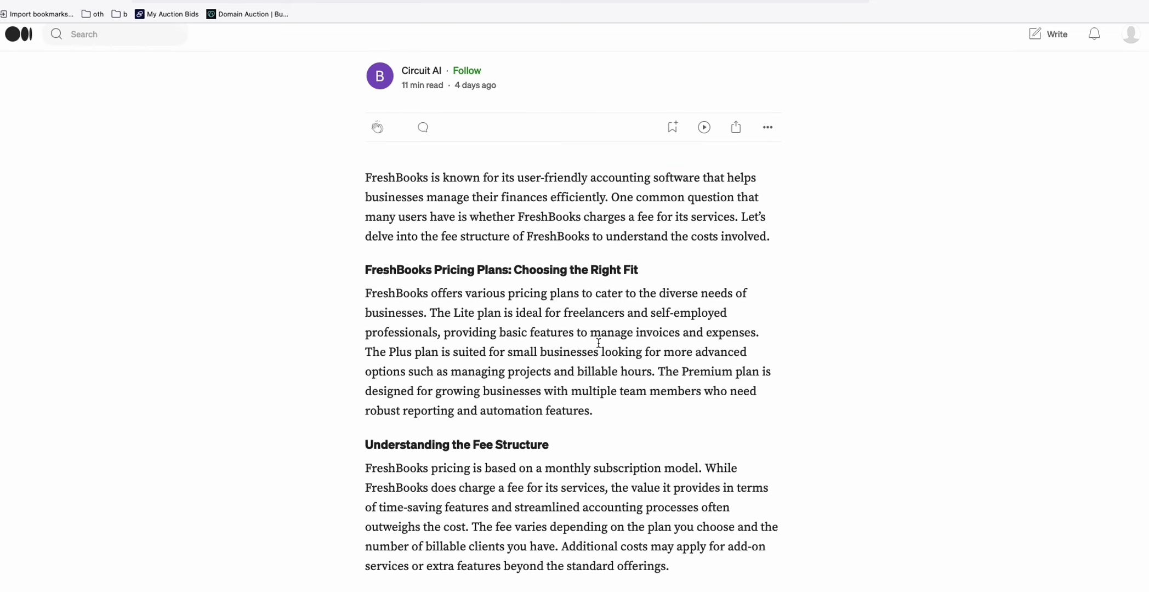
{"action": "scroll", "coordinate": [599, 343], "scroll_direction": "down", "scroll_amount": 2}
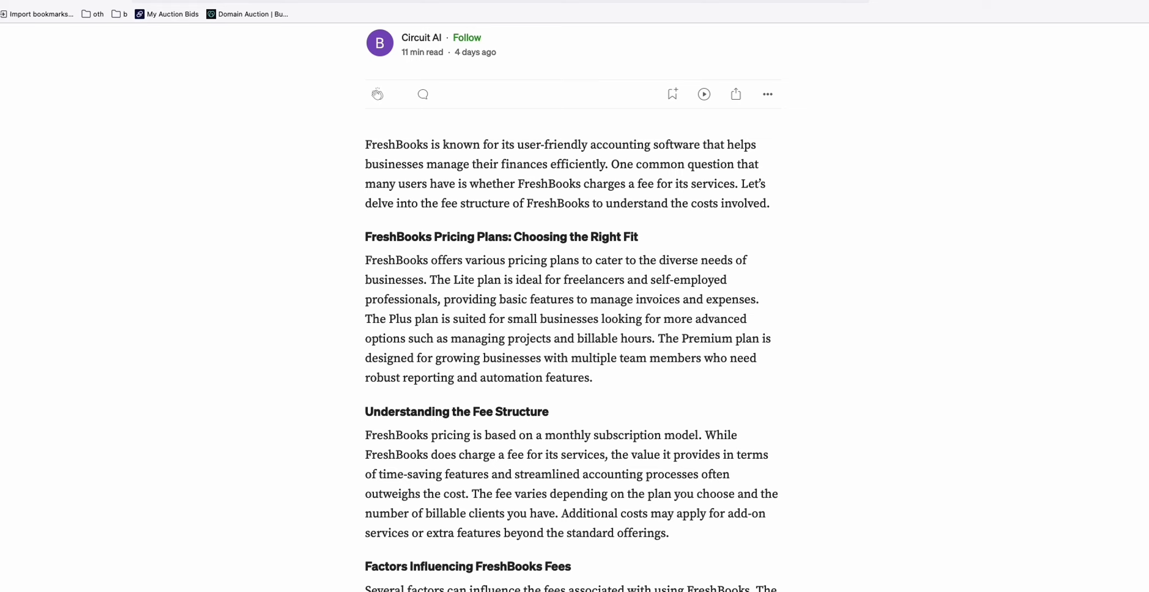
{"action": "key", "text": "super+Tab"}
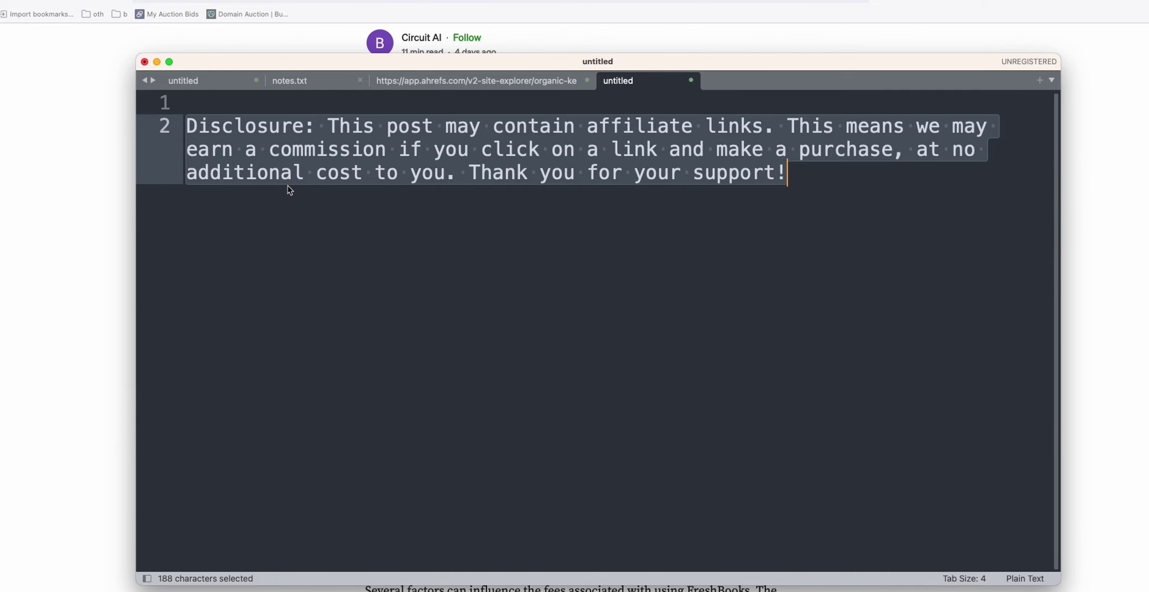
Show the second Medium account's Ahrefs overview with 227 keywords, then its Medium profile page.
{"action": "left_click", "coordinate": [39, 229]}
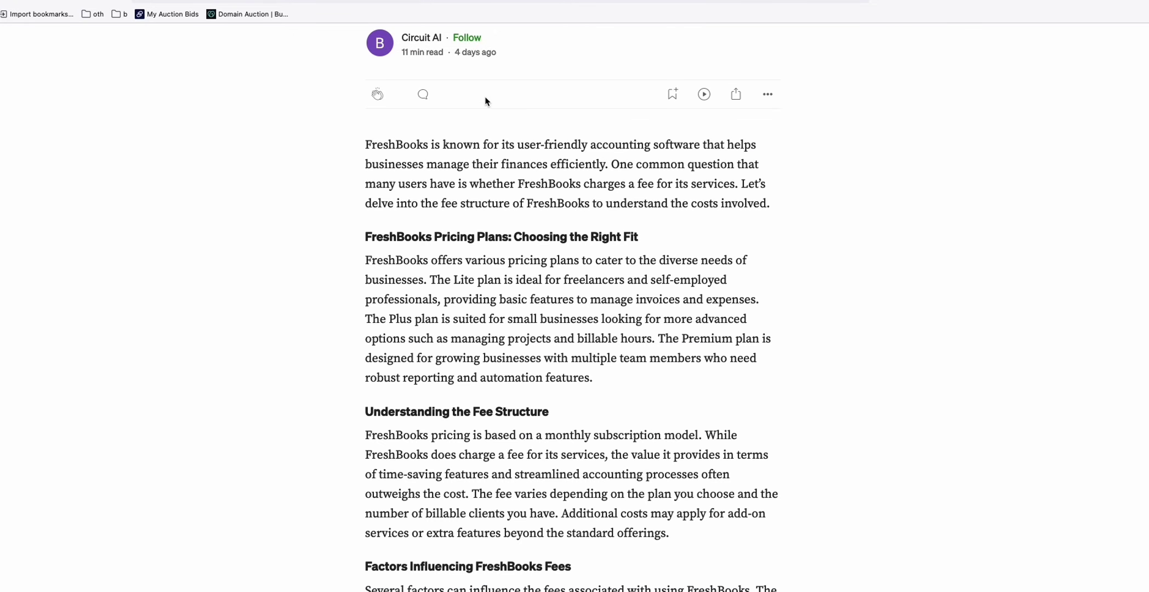
{"action": "key", "text": "ctrl+Tab"}
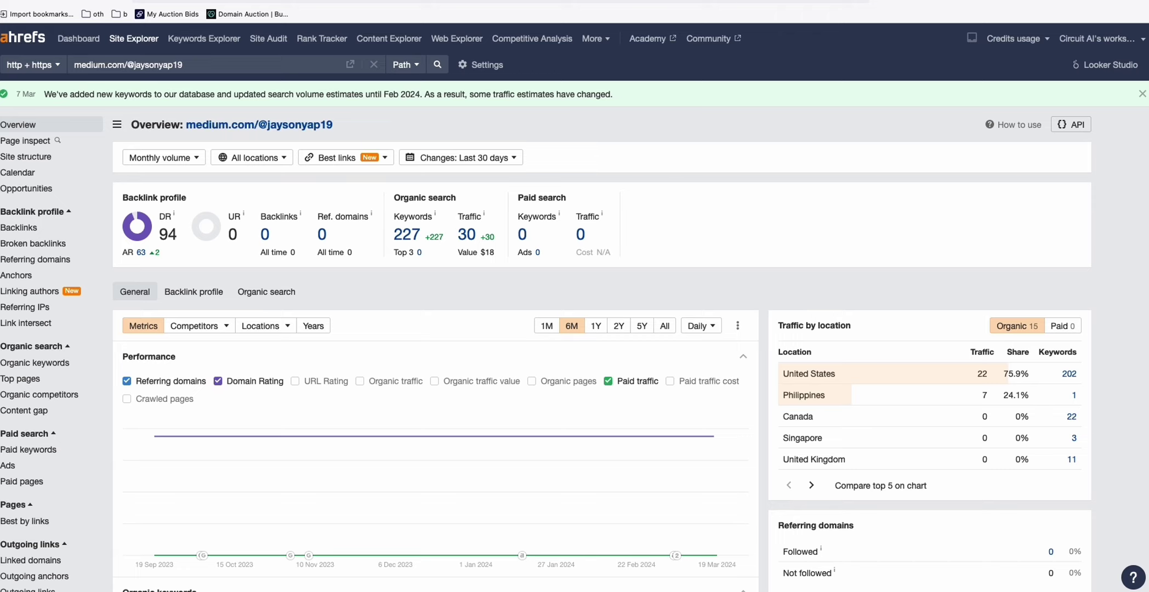
{"action": "key", "text": "super+Tab"}
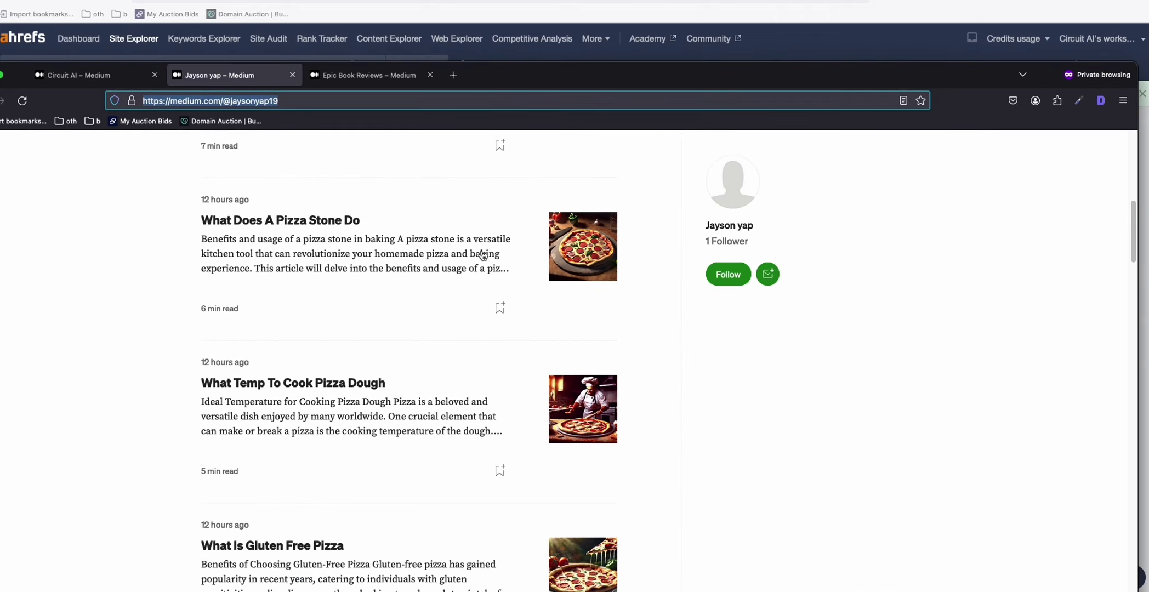
{"action": "scroll", "coordinate": [409, 258], "scroll_direction": "down", "scroll_amount": 3}
{"action": "scroll", "coordinate": [410, 268], "scroll_direction": "up", "scroll_amount": 10}
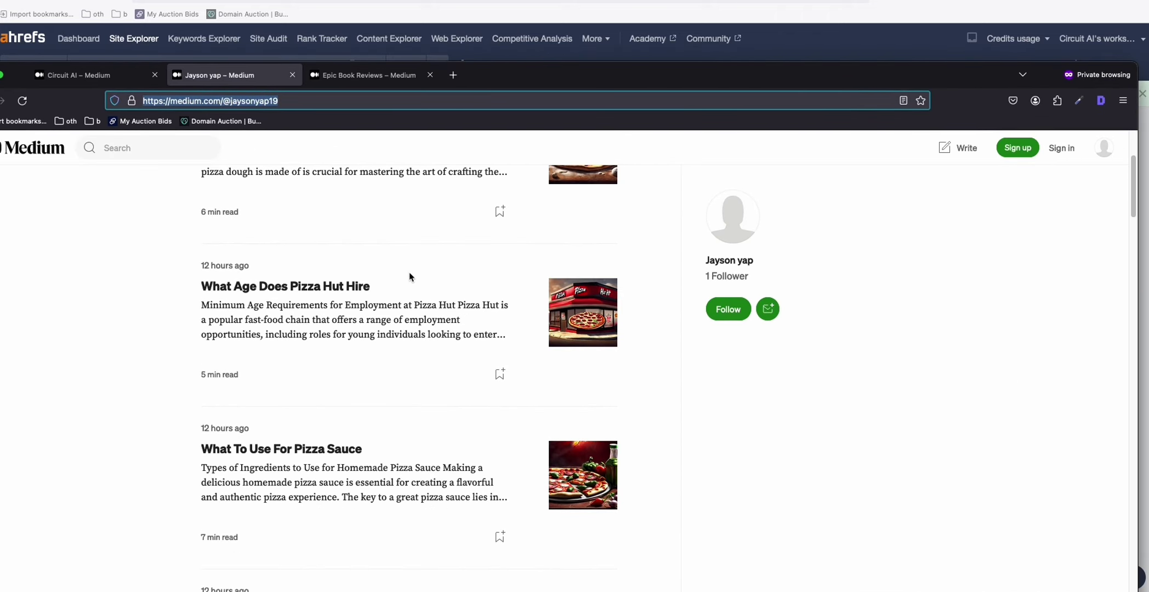
{"action": "scroll", "coordinate": [412, 277], "scroll_direction": "up", "scroll_amount": 5}
{"action": "scroll", "coordinate": [331, 329], "scroll_direction": "down", "scroll_amount": 2}
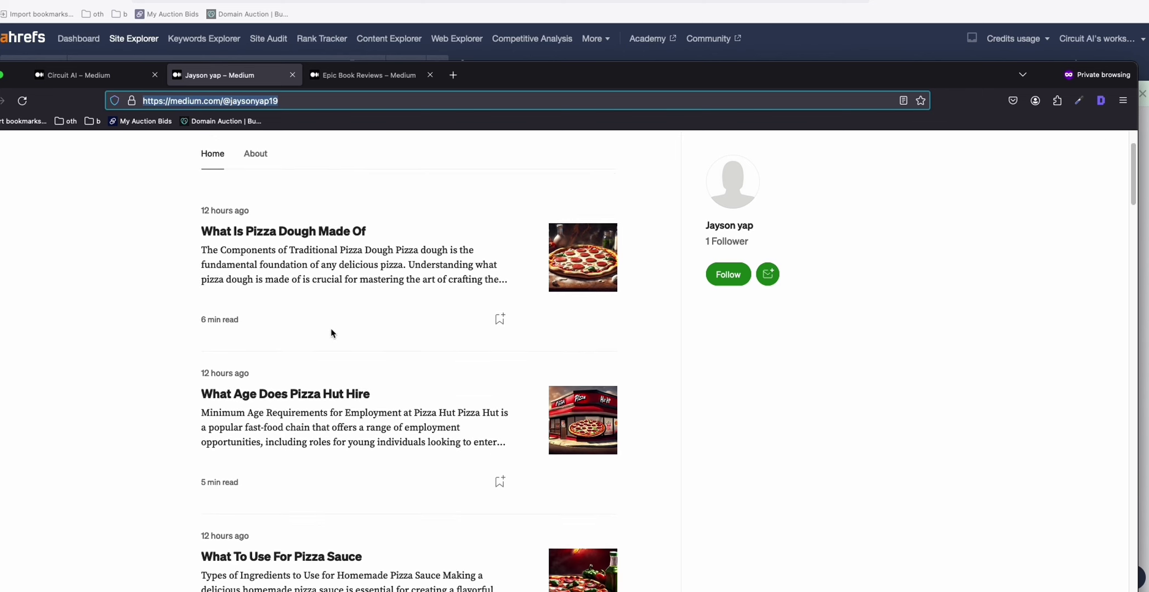
{"action": "scroll", "coordinate": [331, 333], "scroll_direction": "down", "scroll_amount": 6}
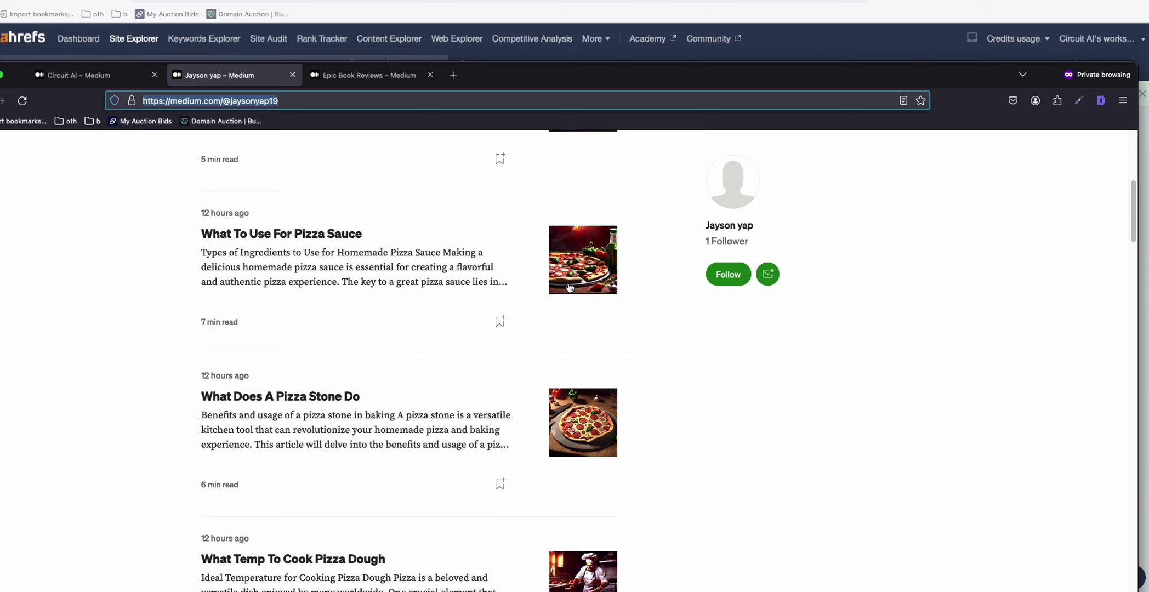
{"action": "scroll", "coordinate": [526, 302], "scroll_direction": "down", "scroll_amount": 5}
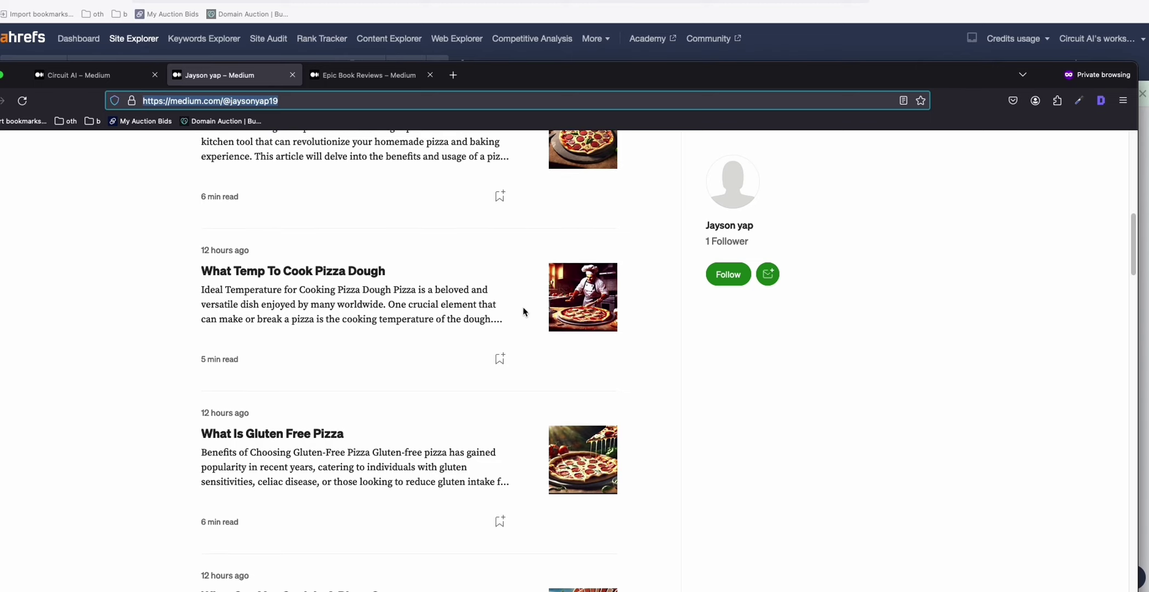
{"action": "scroll", "coordinate": [524, 314], "scroll_direction": "down", "scroll_amount": 1}
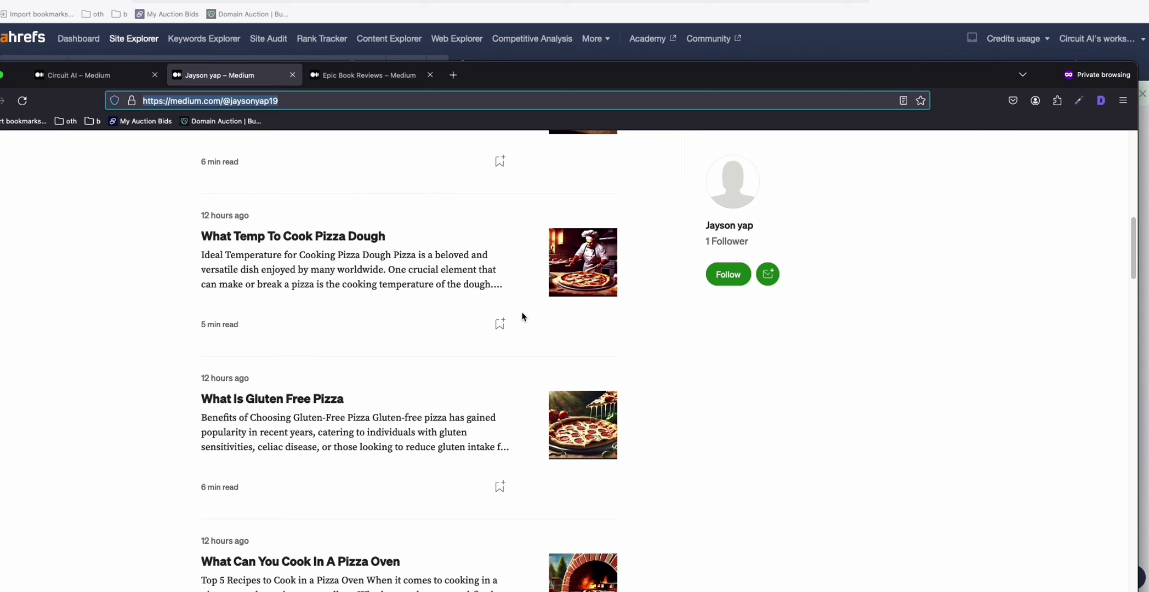
{"action": "scroll", "coordinate": [523, 317], "scroll_direction": "down", "scroll_amount": 4}
{"action": "scroll", "coordinate": [521, 334], "scroll_direction": "up", "scroll_amount": 3}
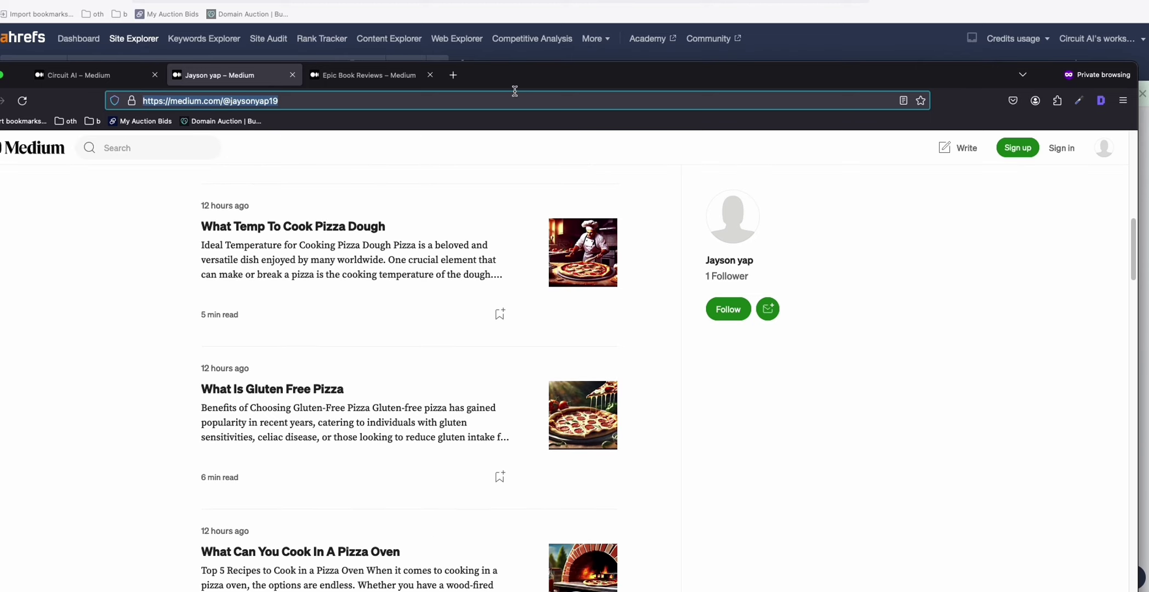
Open the profile's Organic keywords report of 202 US keywords, then bring up the Amazon earnings report.
{"action": "key", "text": "super+Tab"}
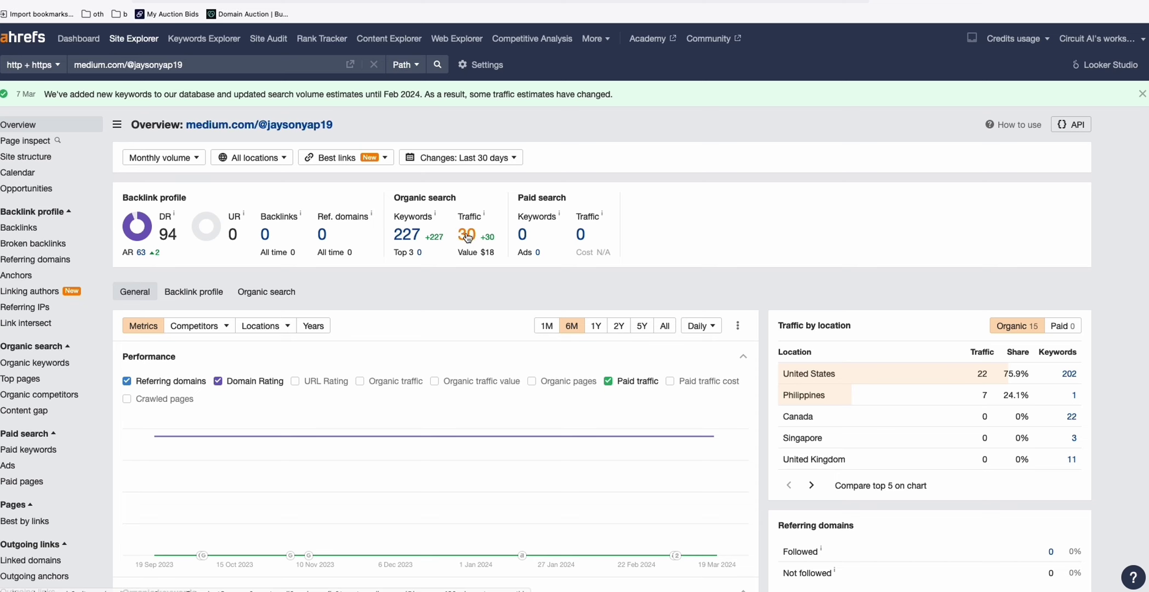
{"action": "left_click", "coordinate": [467, 236]}
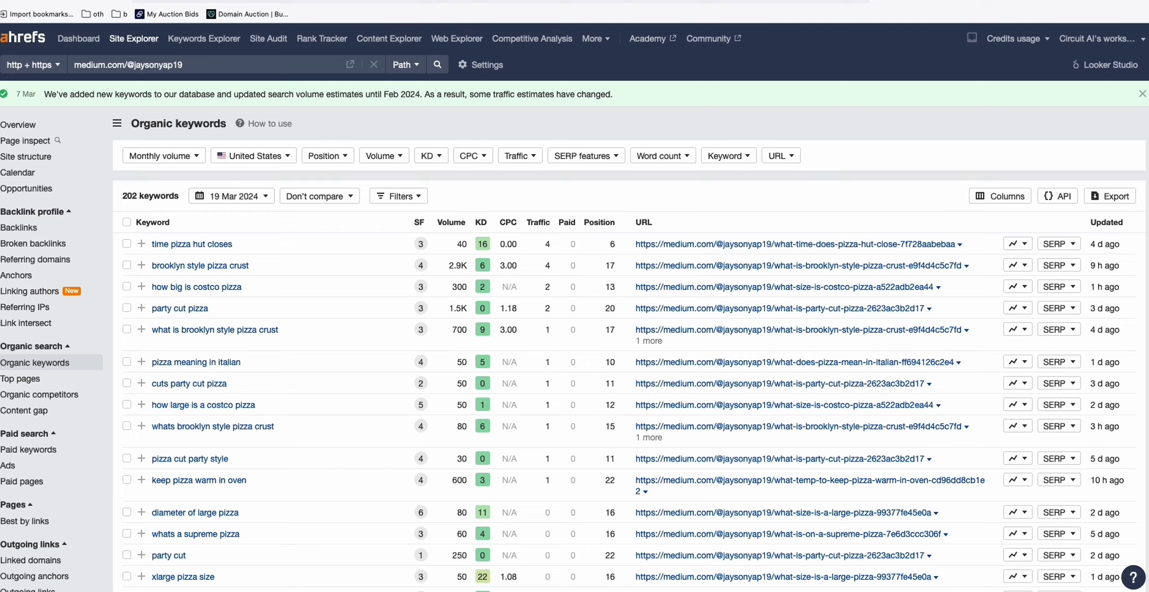
{"action": "key", "text": "super+Tab"}
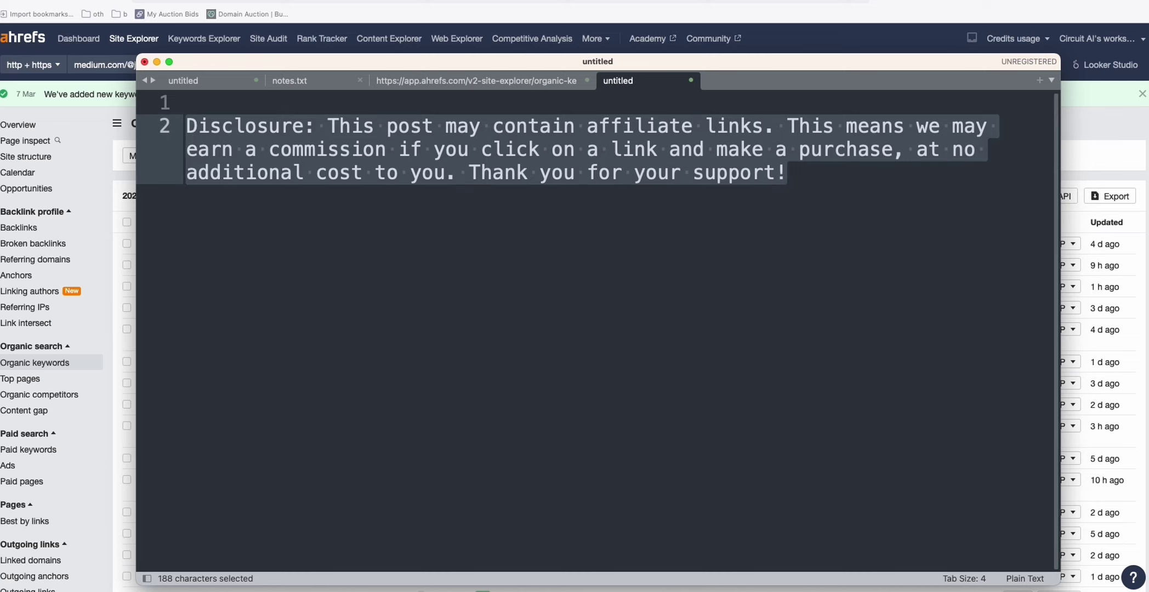
{"action": "key", "text": "super+Tab"}
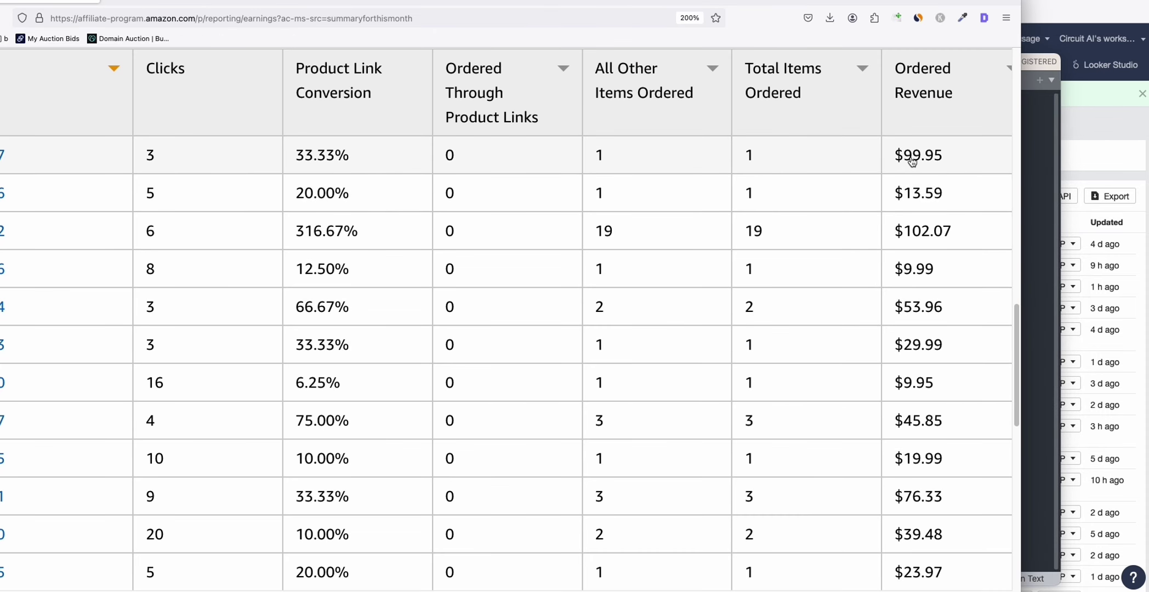
{"action": "scroll", "coordinate": [899, 170], "scroll_direction": "down", "scroll_amount": 5}
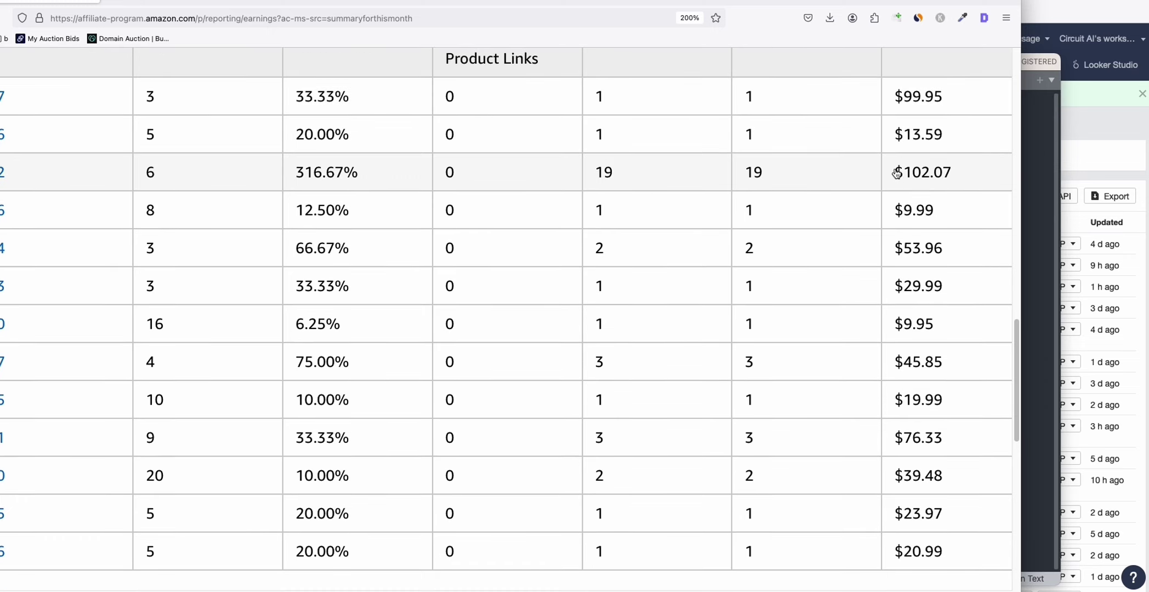
{"action": "scroll", "coordinate": [900, 208], "scroll_direction": "up", "scroll_amount": 3}
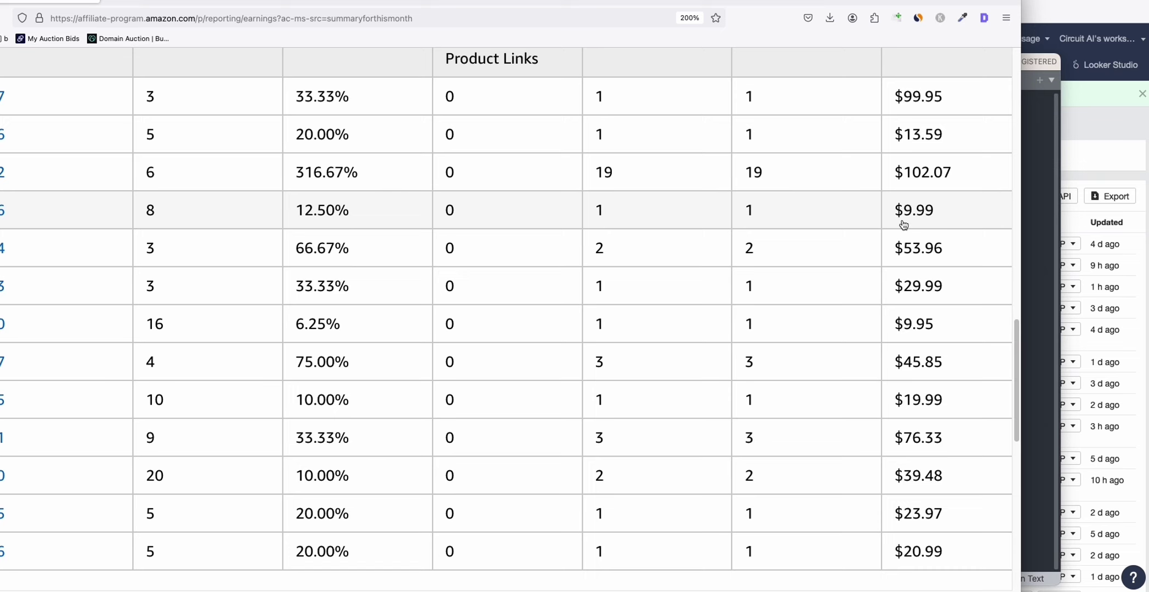
{"action": "scroll", "coordinate": [903, 227], "scroll_direction": "up", "scroll_amount": 1}
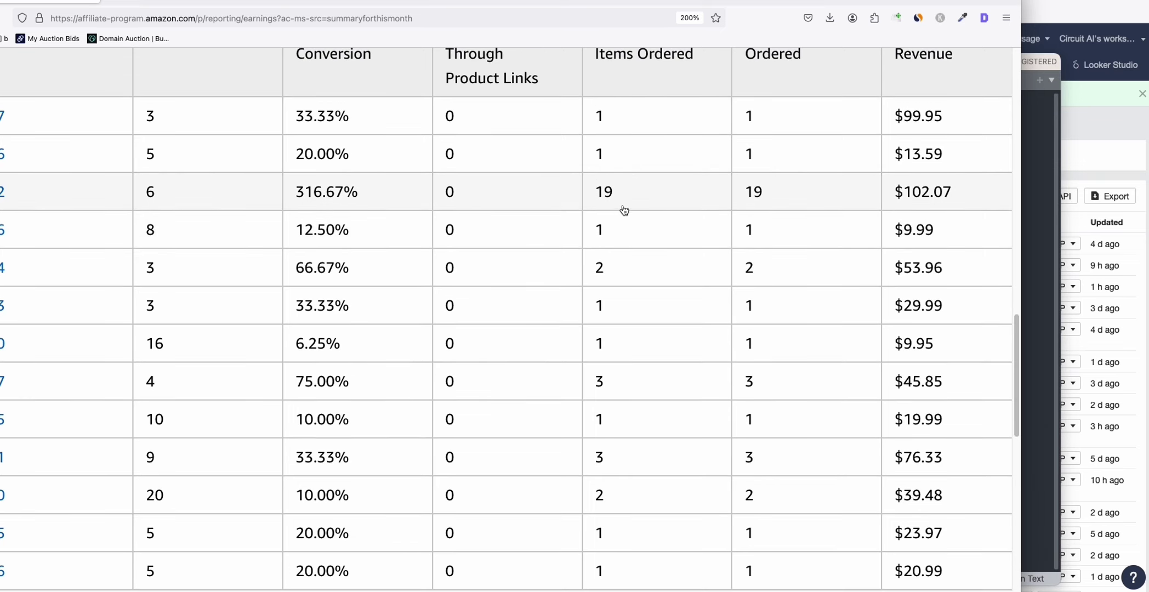
{"action": "scroll", "coordinate": [900, 207], "scroll_direction": "down", "scroll_amount": 1}
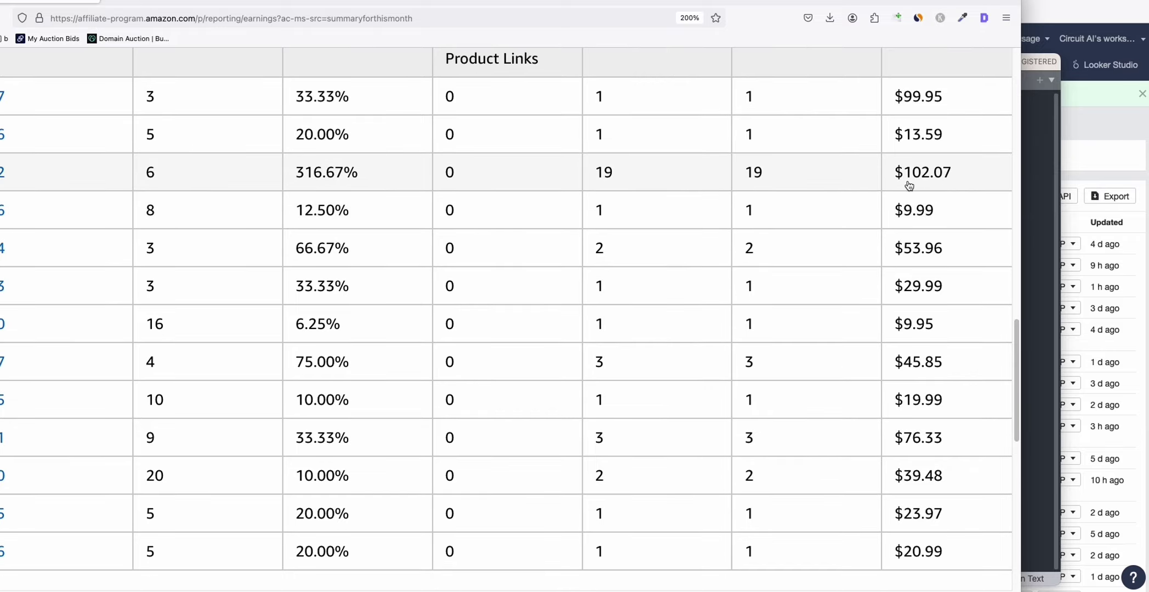
{"action": "scroll", "coordinate": [911, 184], "scroll_direction": "down", "scroll_amount": 1}
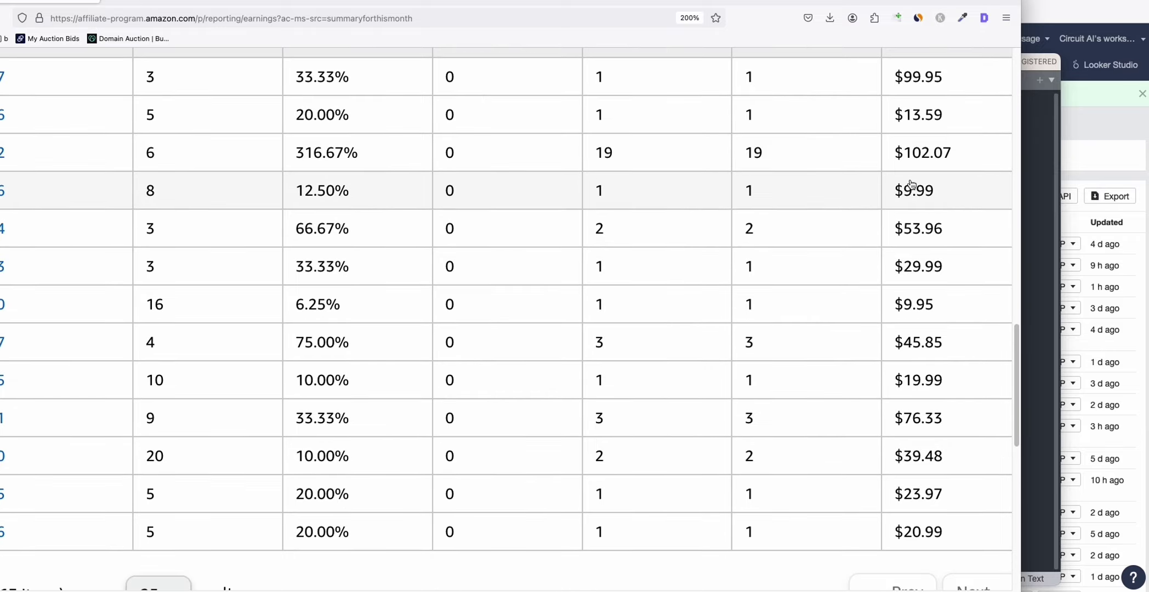
{"action": "scroll", "coordinate": [903, 285], "scroll_direction": "up", "scroll_amount": 1}
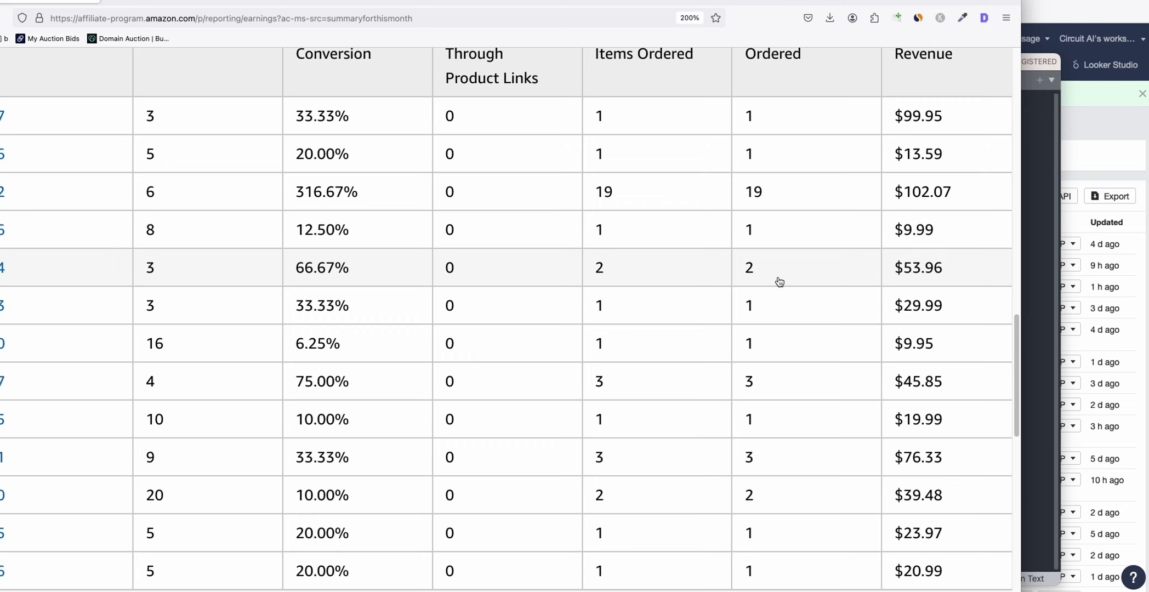
{"action": "scroll", "coordinate": [779, 282], "scroll_direction": "down", "scroll_amount": 3}
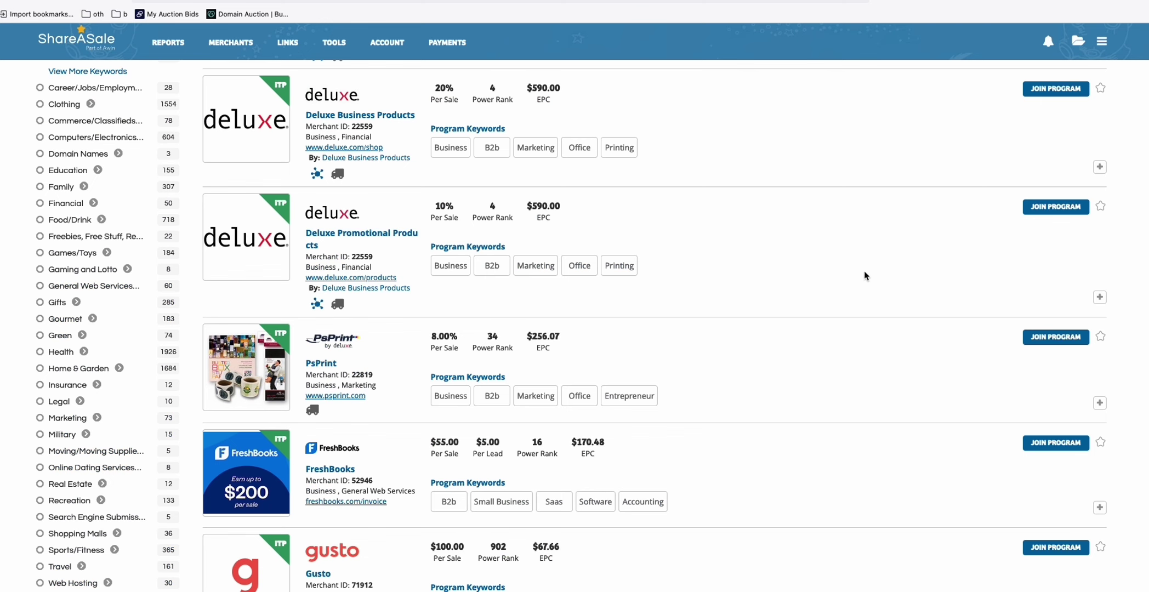
Scroll the ShareASale merchant offers, then return to the Ahrefs report of 83 organic keywords.
{"action": "scroll", "coordinate": [434, 355], "scroll_direction": "down", "scroll_amount": 2}
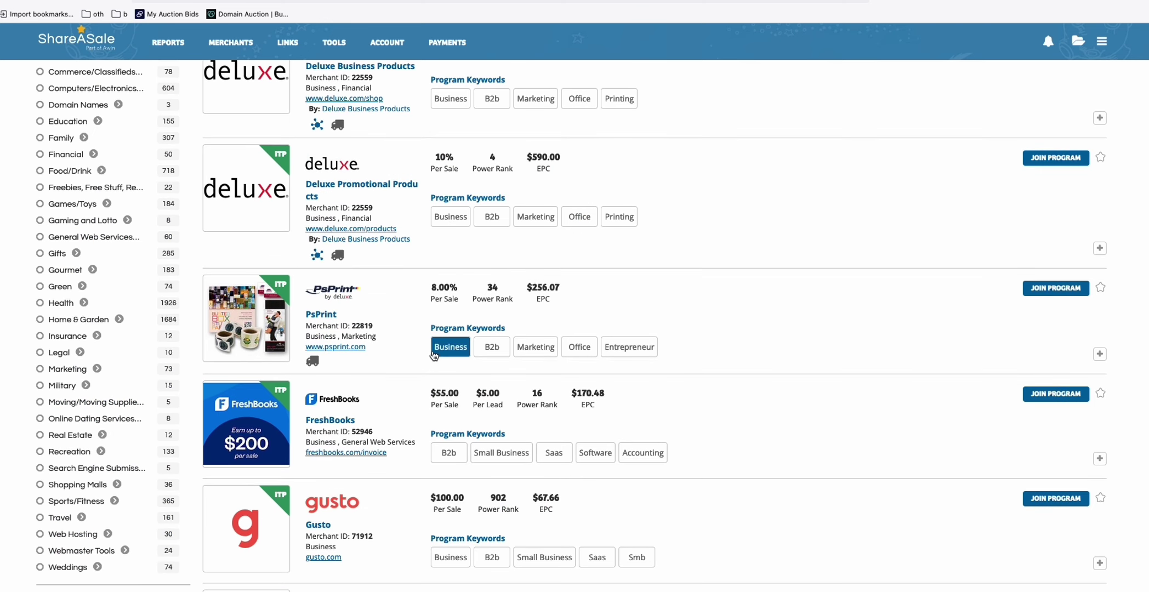
{"action": "scroll", "coordinate": [434, 355], "scroll_direction": "down", "scroll_amount": 1}
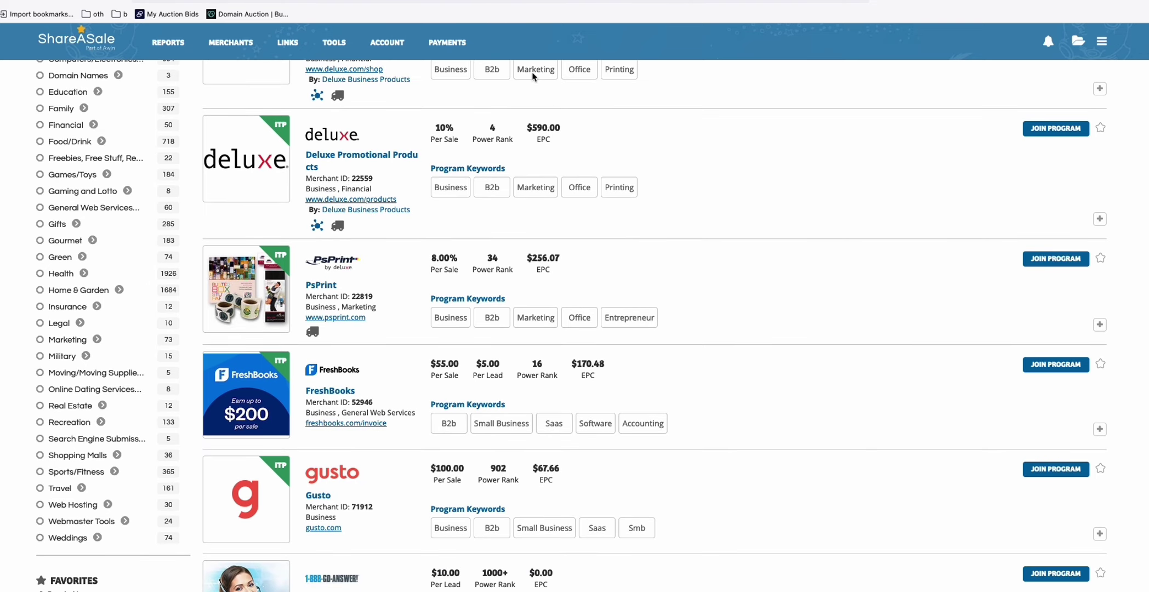
{"action": "key", "text": "ctrl+Tab"}
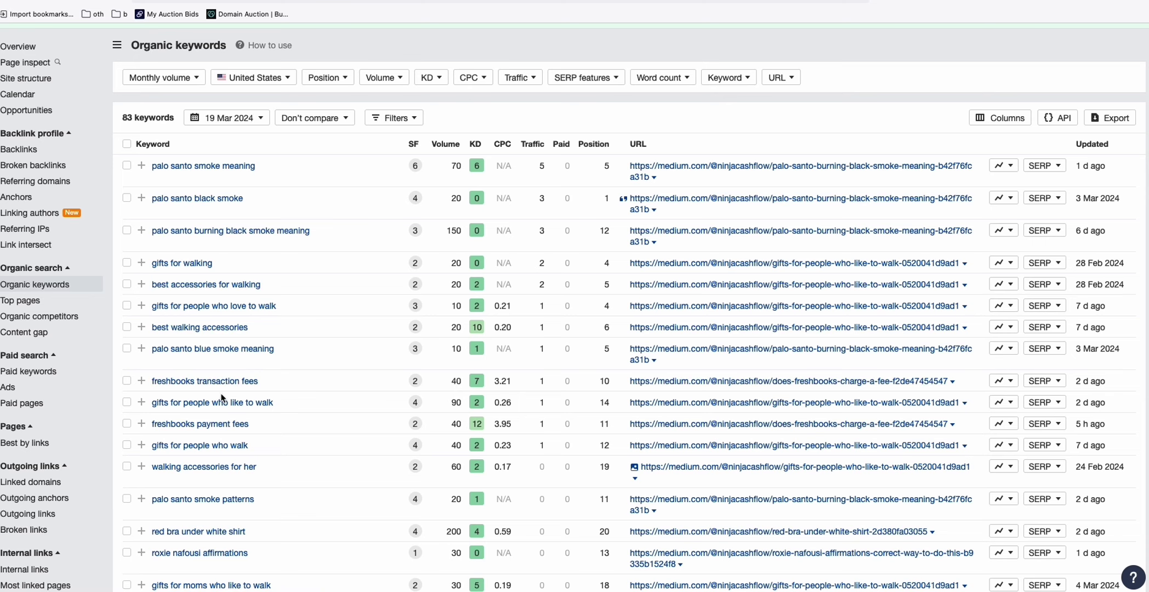
Re-run the profile URL in Site Explorer to load its overview with 95 keywords and 102 traffic.
{"action": "scroll", "coordinate": [241, 403], "scroll_direction": "up", "scroll_amount": 2}
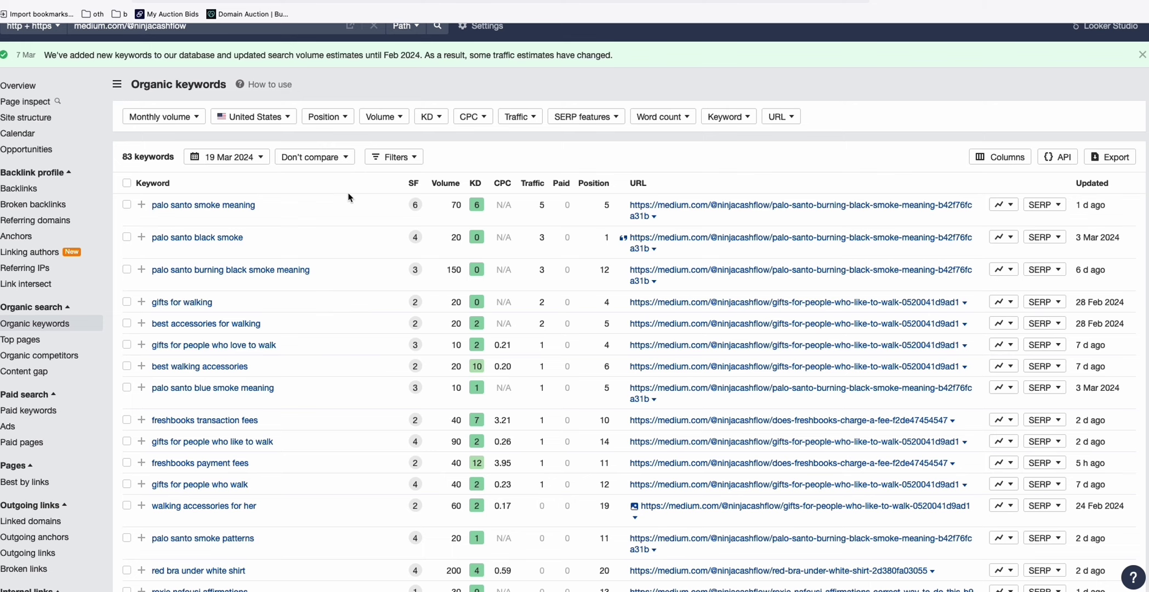
{"action": "left_click", "coordinate": [178, 24]}
{"action": "key", "text": "Return"}
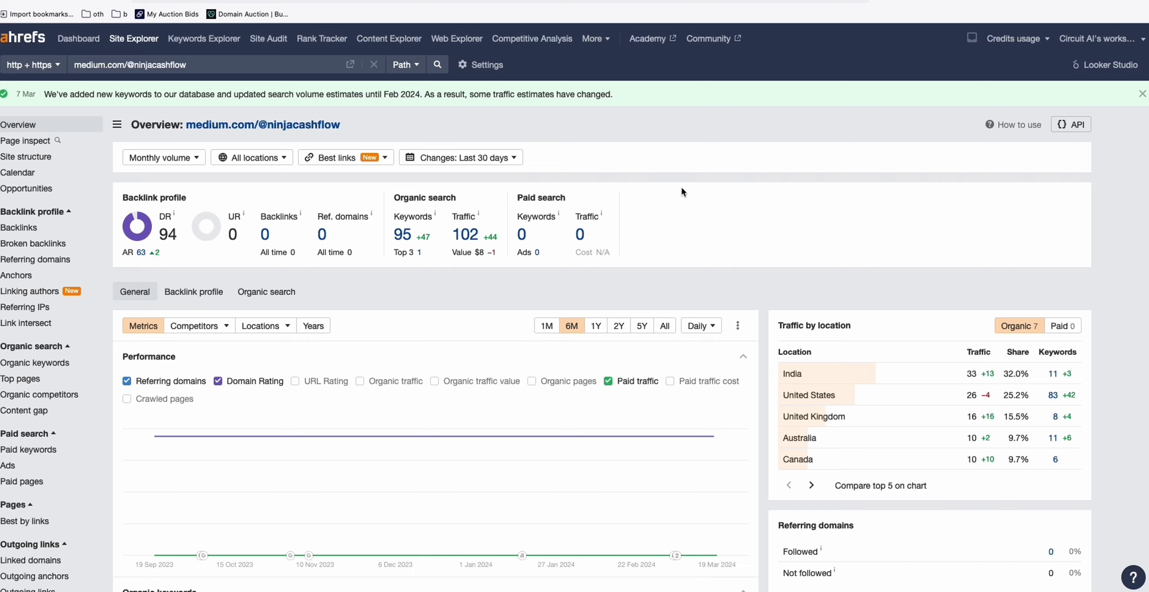
Scroll through the first Medium profile's overview on the way back to its 83 US organic keywords.
{"action": "scroll", "coordinate": [680, 189], "scroll_direction": "down", "scroll_amount": 1}
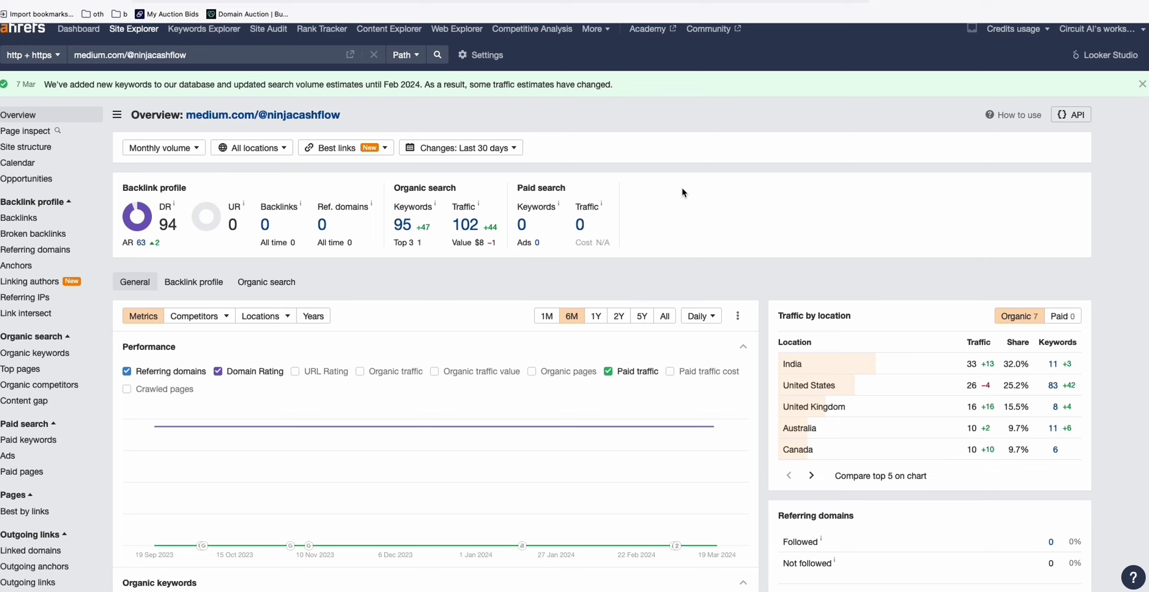
{"action": "scroll", "coordinate": [682, 195], "scroll_direction": "down", "scroll_amount": 1}
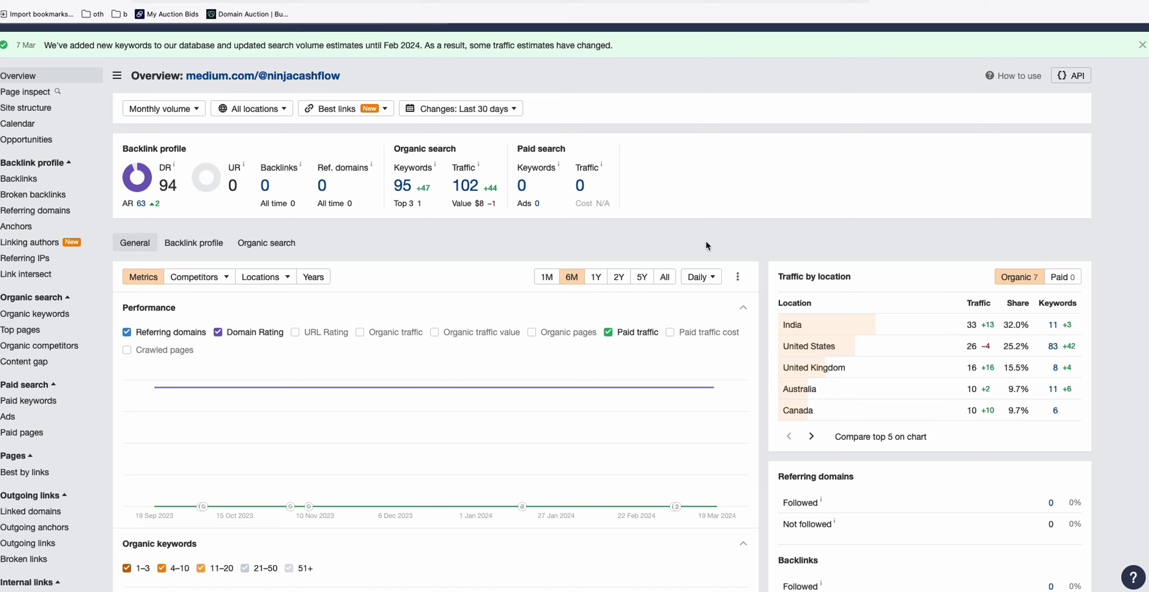
{"action": "scroll", "coordinate": [691, 234], "scroll_direction": "down", "scroll_amount": 1}
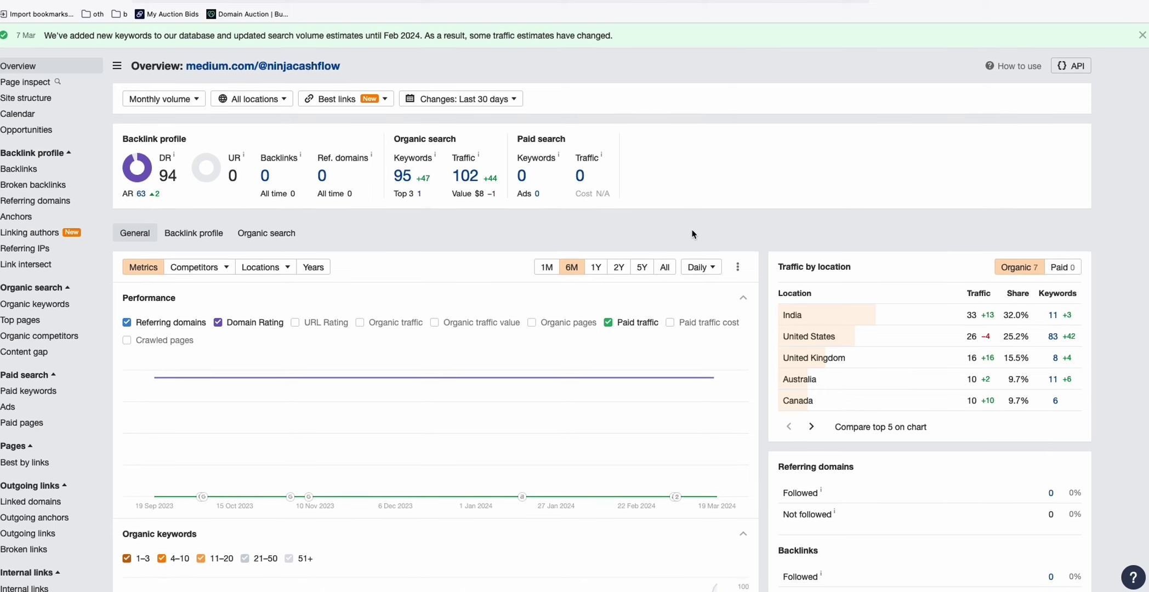
{"action": "scroll", "coordinate": [693, 233], "scroll_direction": "down", "scroll_amount": 1}
{"action": "scroll", "coordinate": [693, 241], "scroll_direction": "up", "scroll_amount": 2}
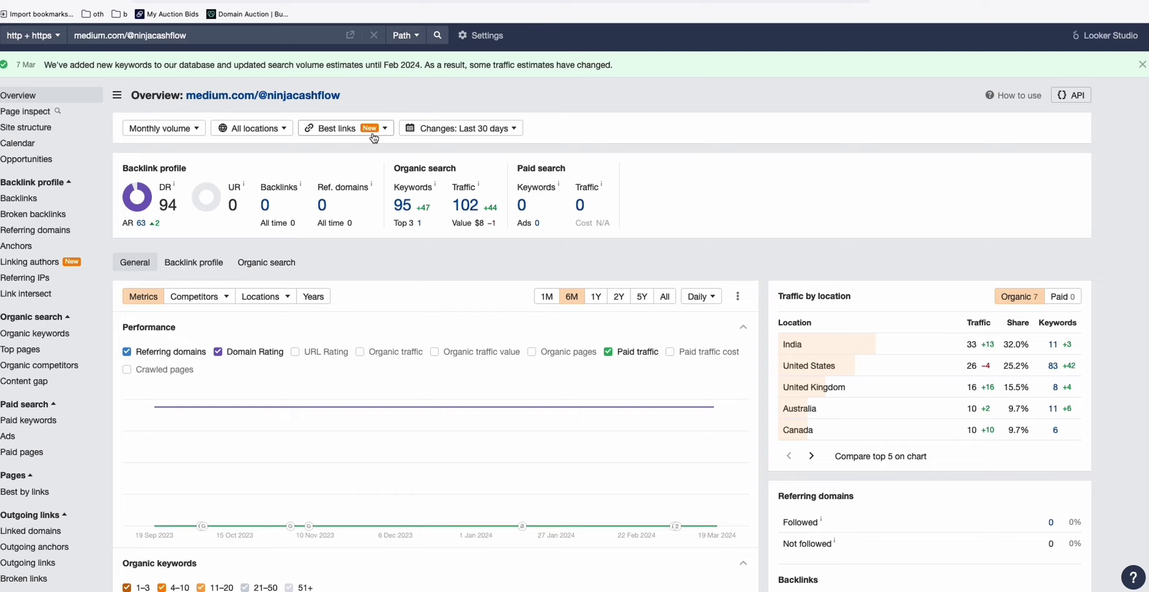
{"action": "scroll", "coordinate": [372, 122], "scroll_direction": "up", "scroll_amount": 2}
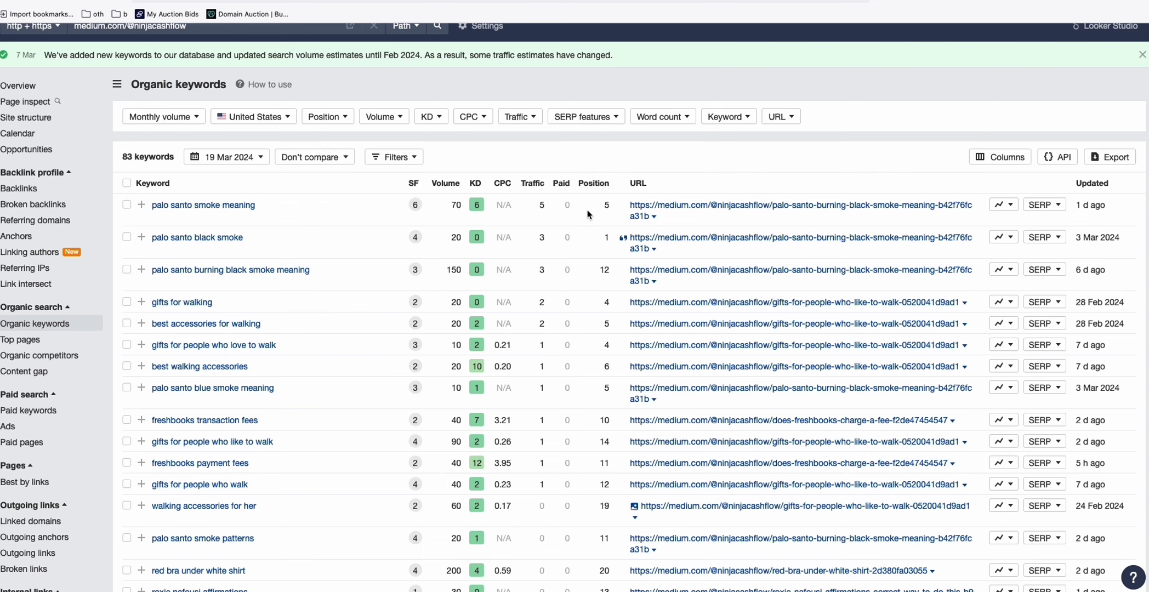
{"action": "scroll", "coordinate": [588, 214], "scroll_direction": "down", "scroll_amount": 1}
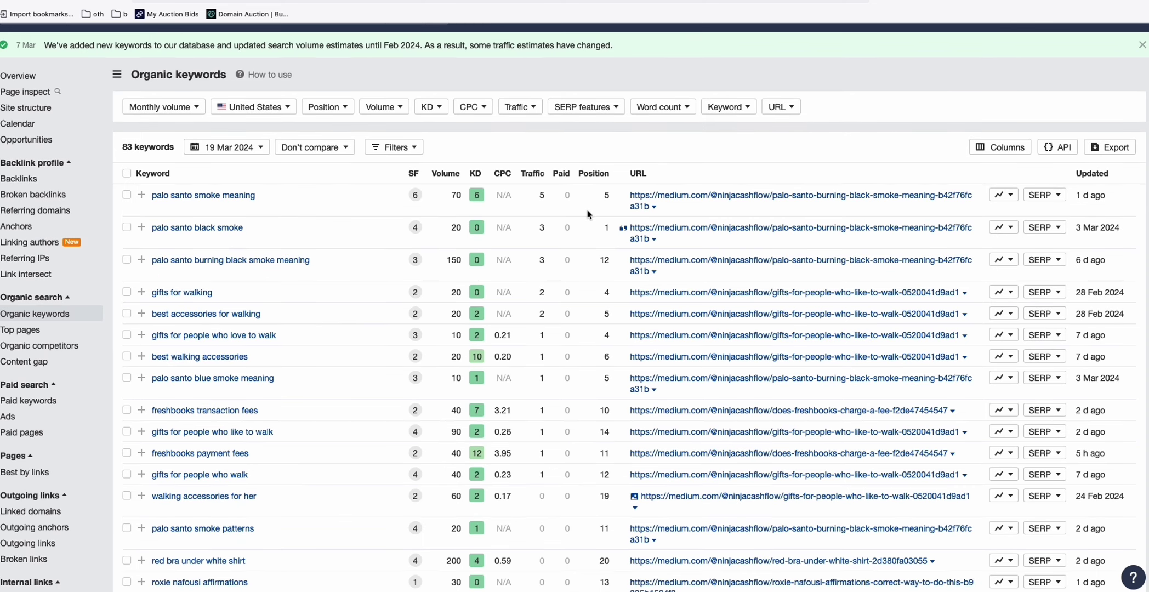